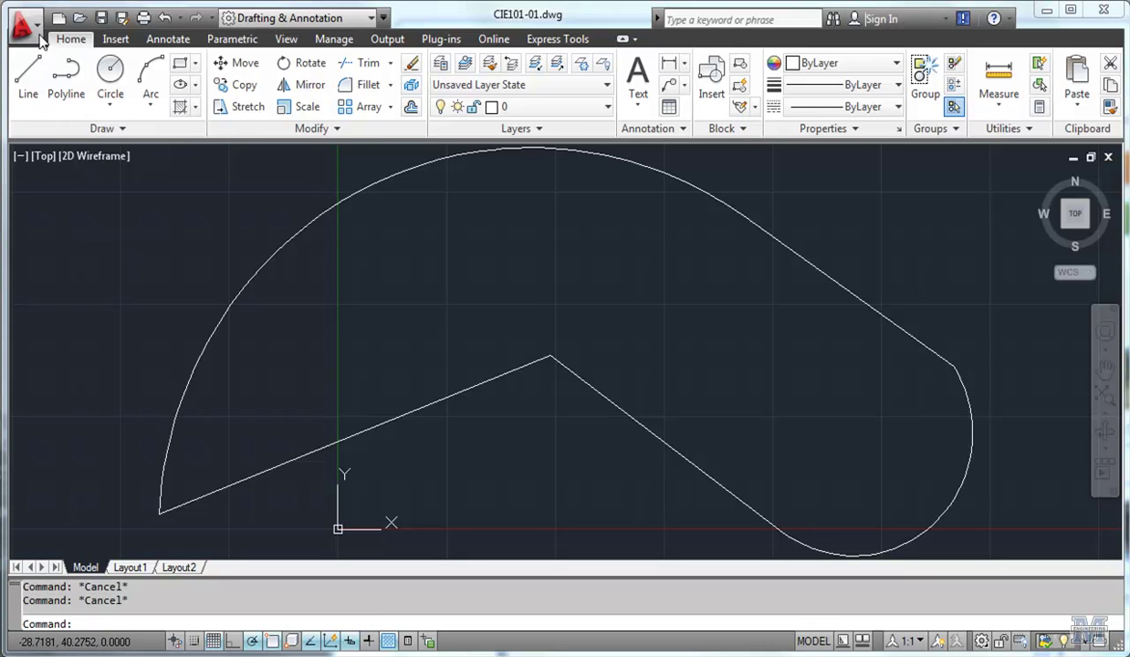
Create a new drawing using Open with no Template - Imperial.
left_click(36, 37)
mouse_move(69, 119)
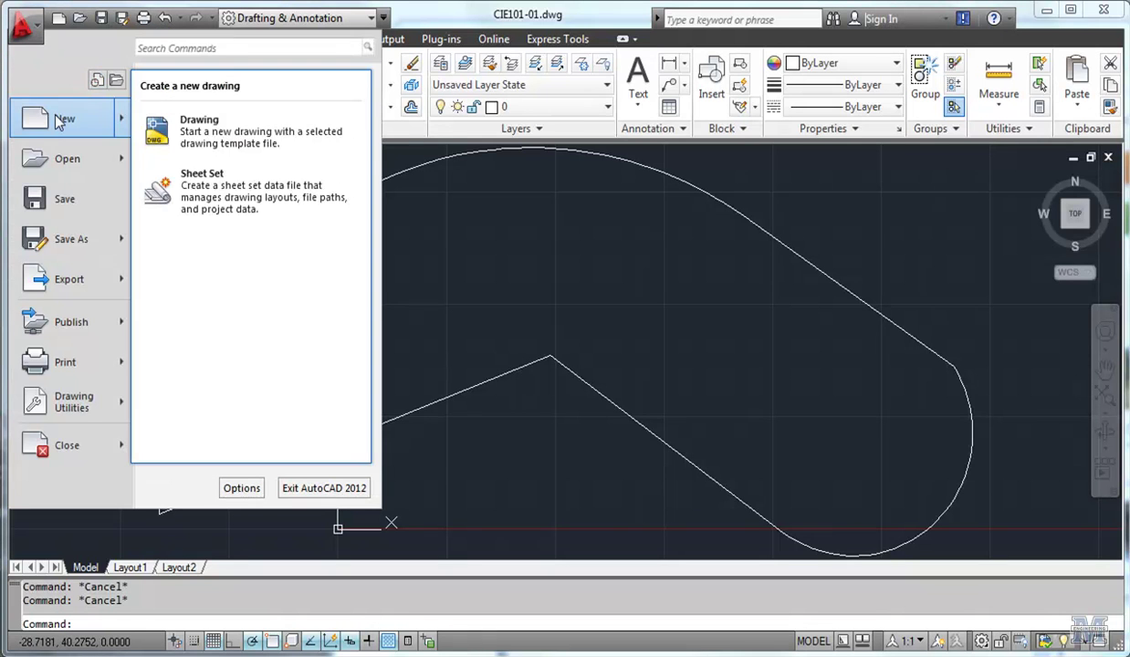
left_click(163, 126)
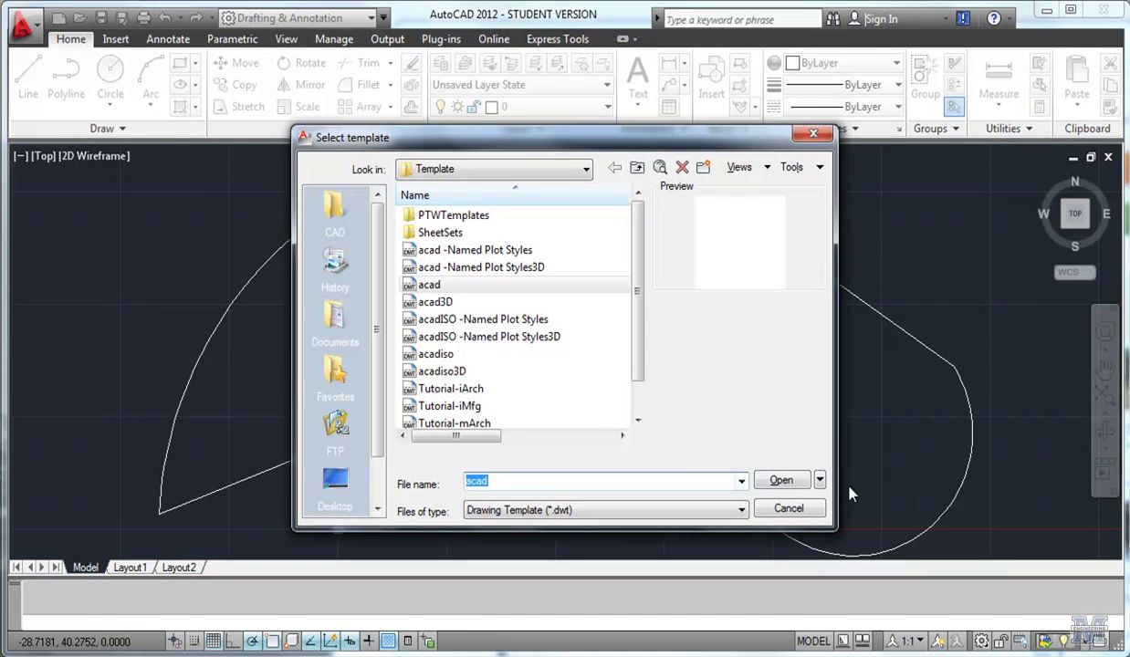
left_click(820, 481)
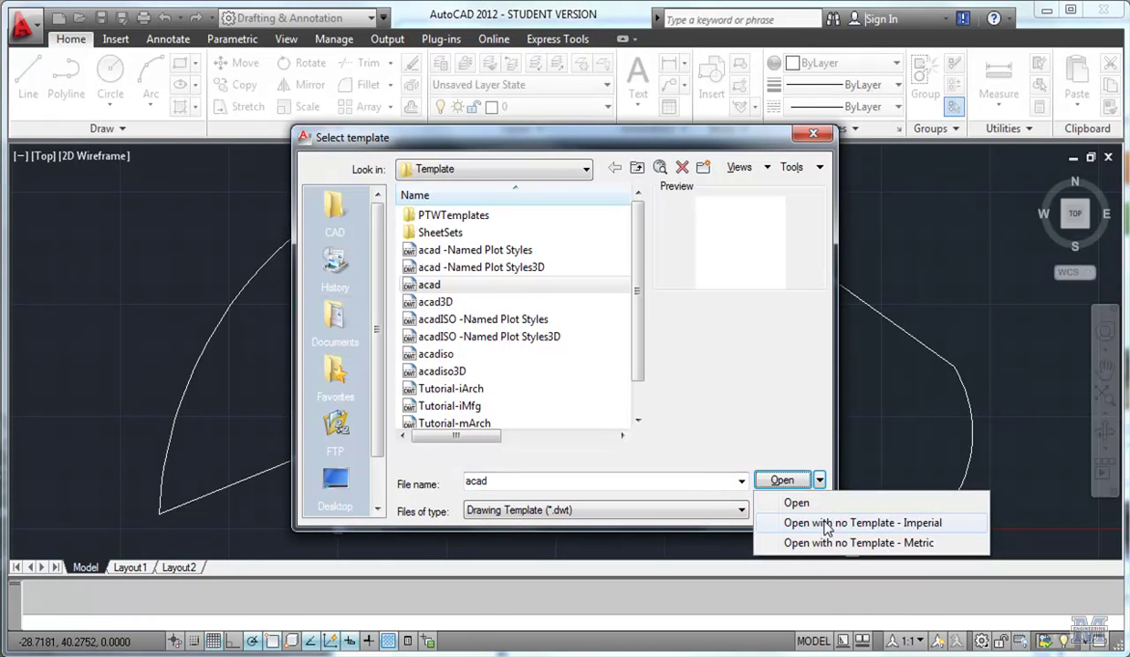
left_click(826, 526)
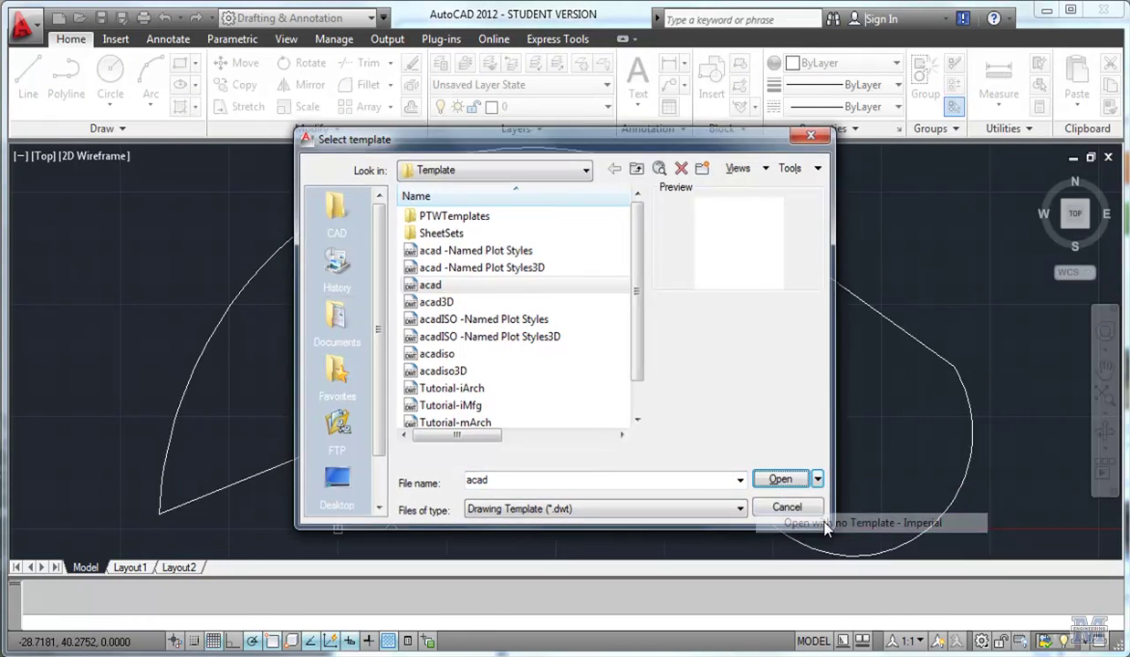
Set the Drawing Units length type to Engineering at 0'-0.0000" precision and confirm.
left_click(37, 26)
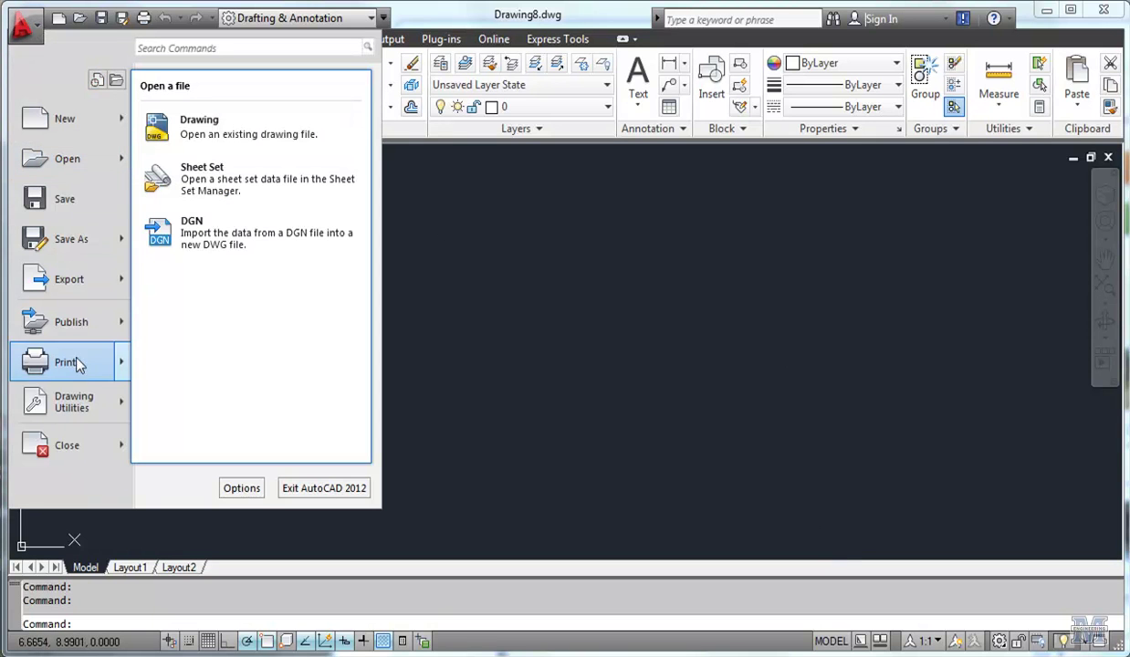
mouse_move(84, 399)
left_click(219, 189)
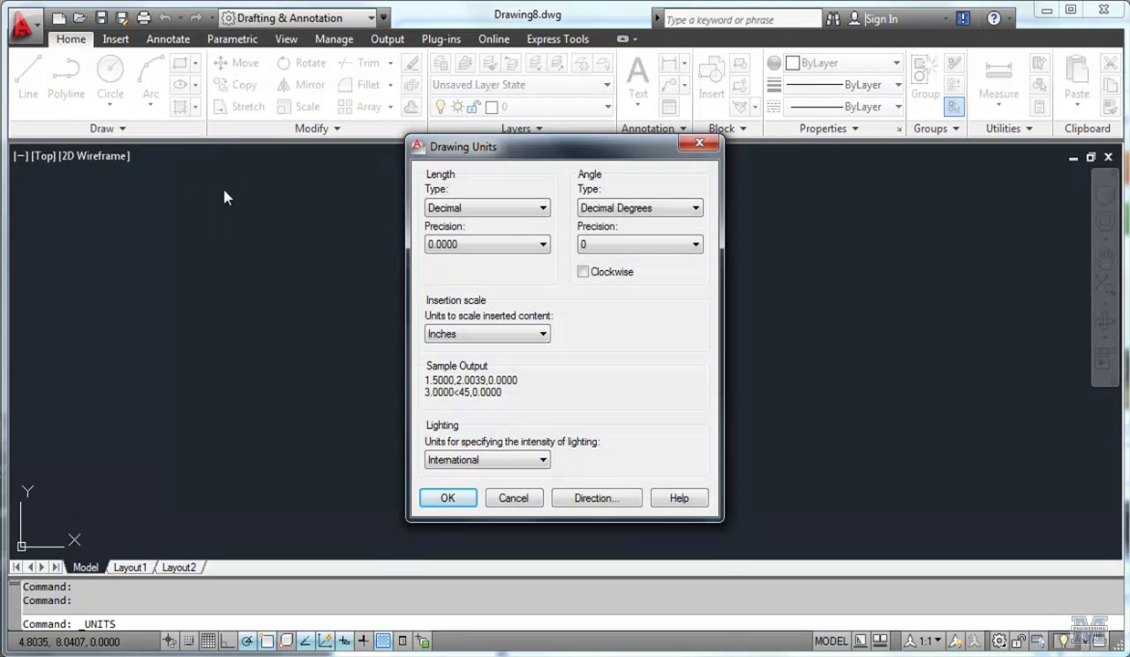
left_click(520, 210)
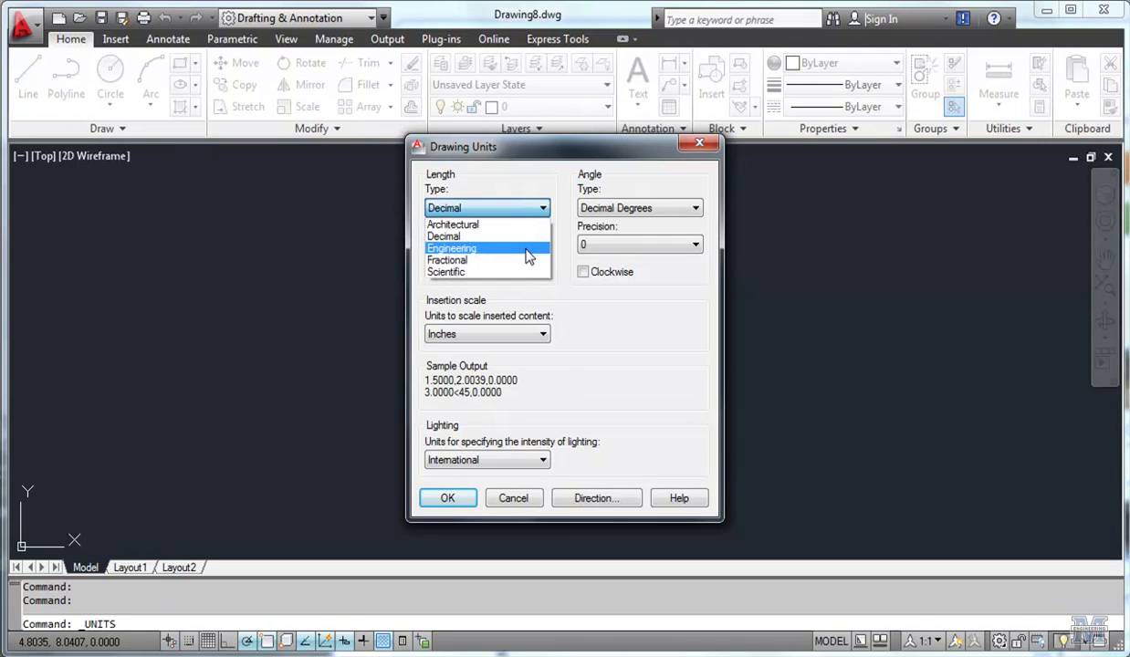
left_click(527, 249)
key("Tab")
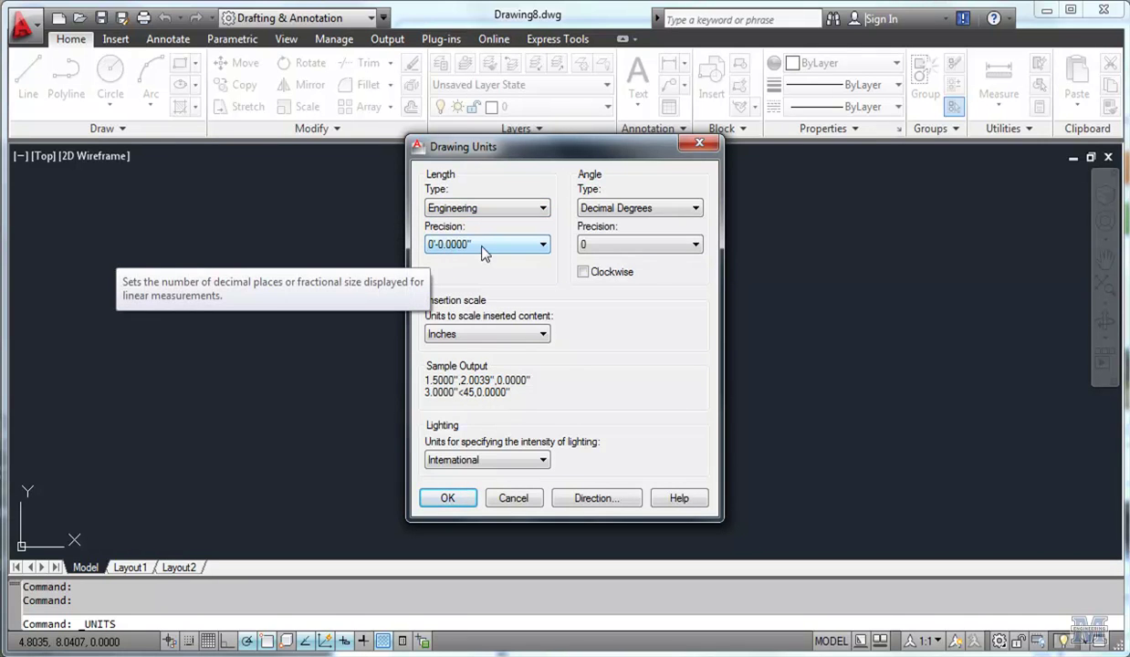
left_click(537, 210)
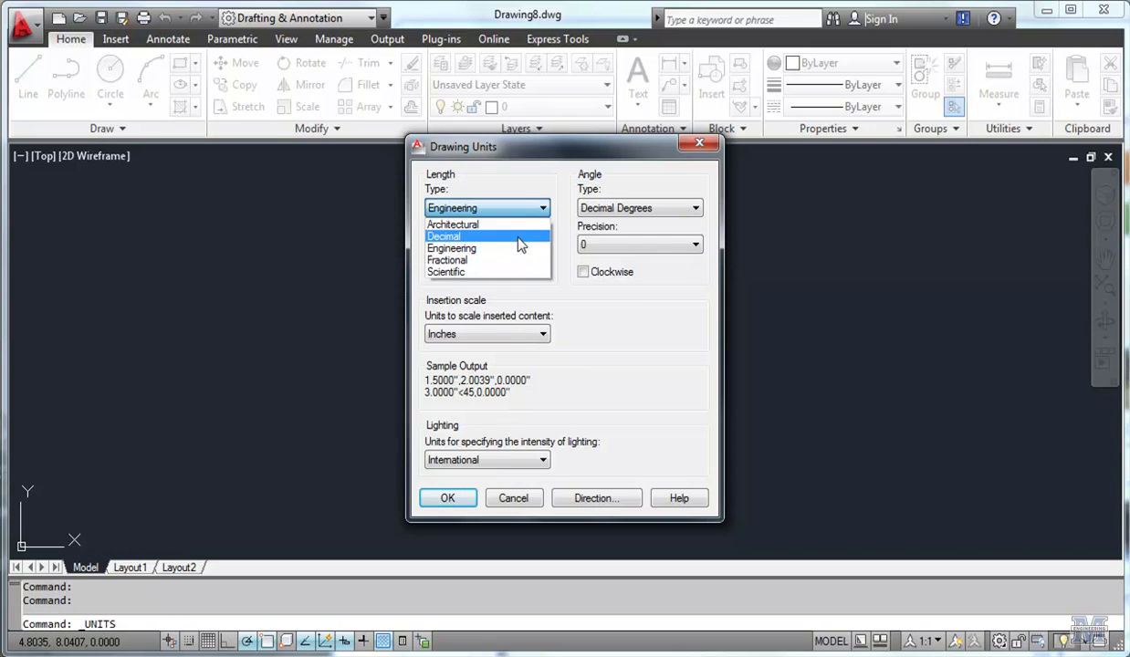
left_click(519, 226)
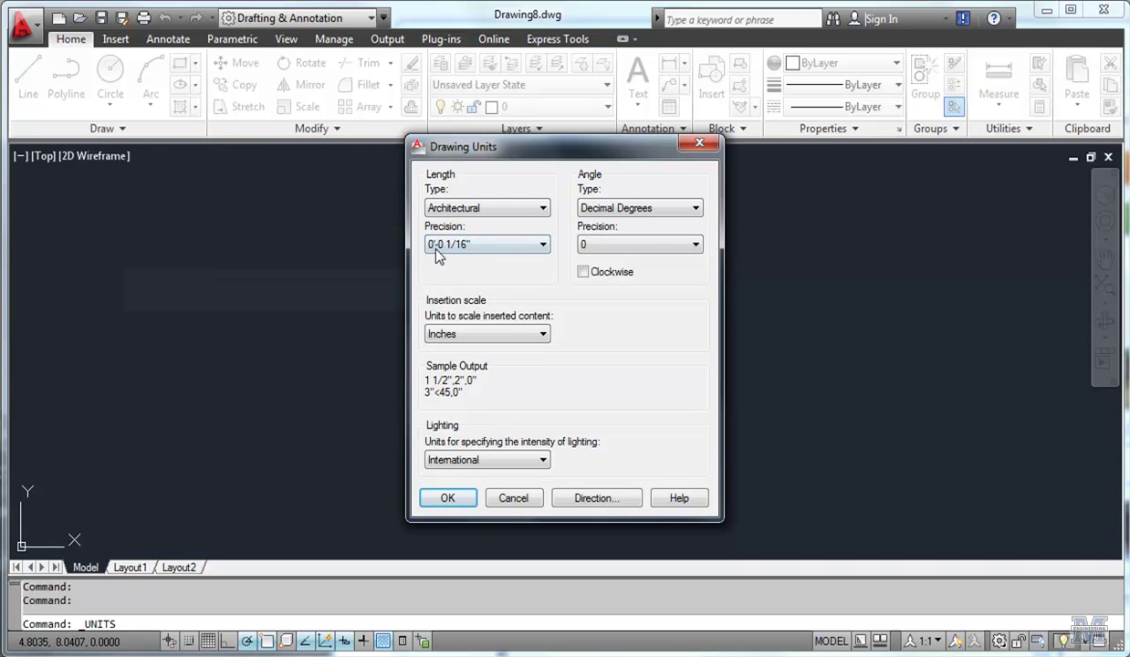
left_click(541, 210)
left_click(505, 250)
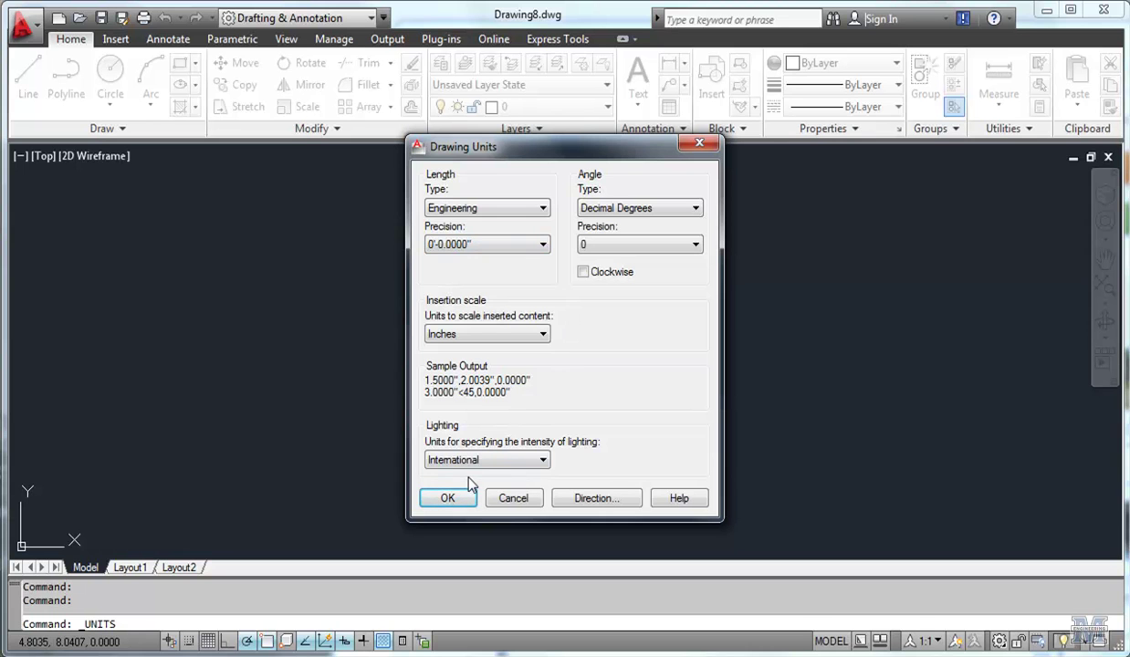
left_click(450, 499)
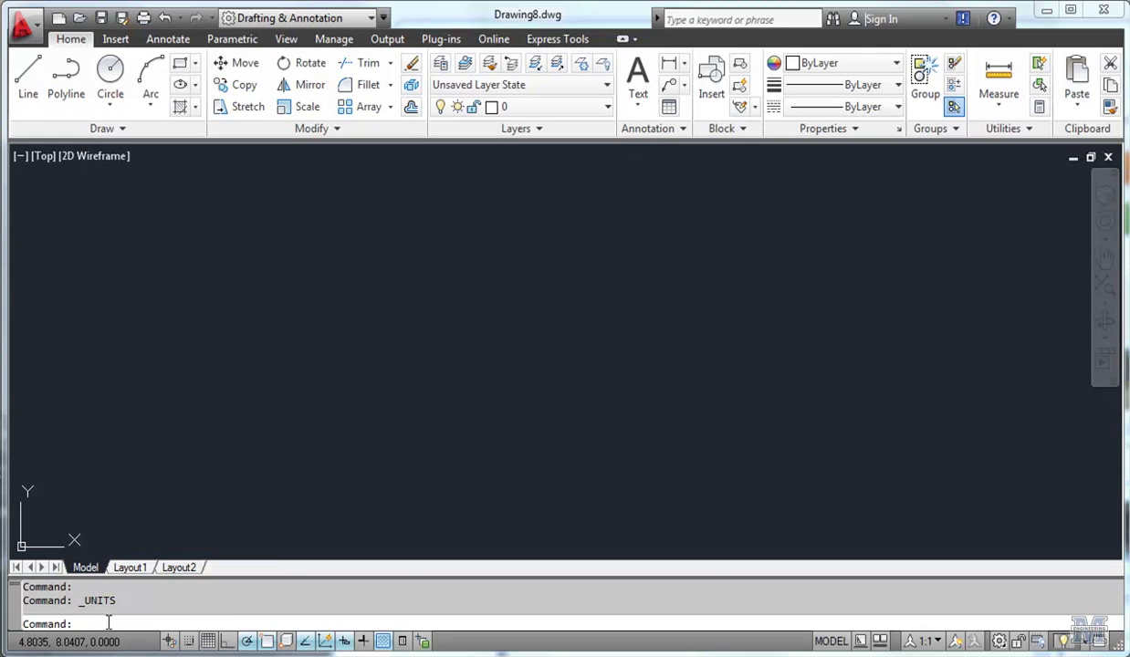
type("unit")
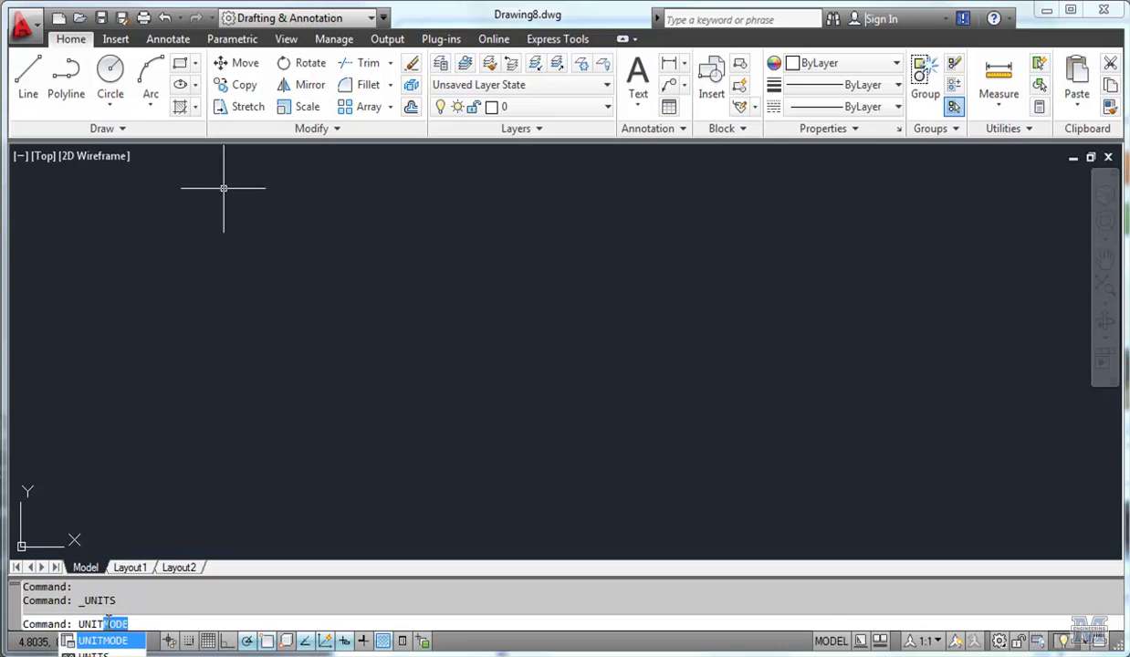
type("s")
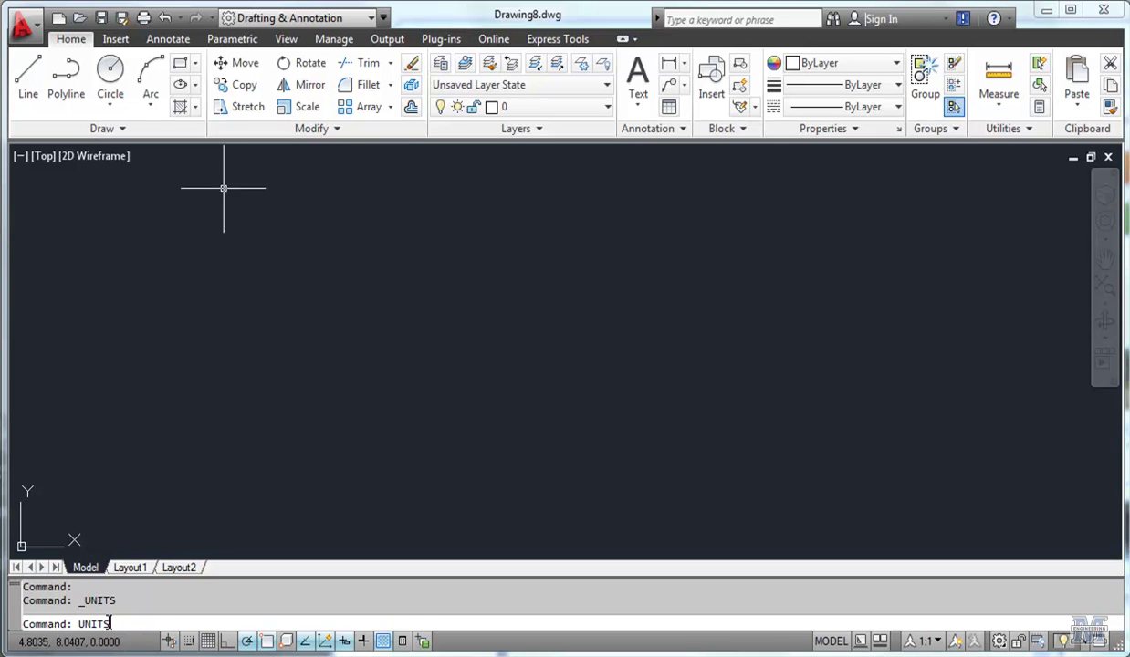
key("Return")
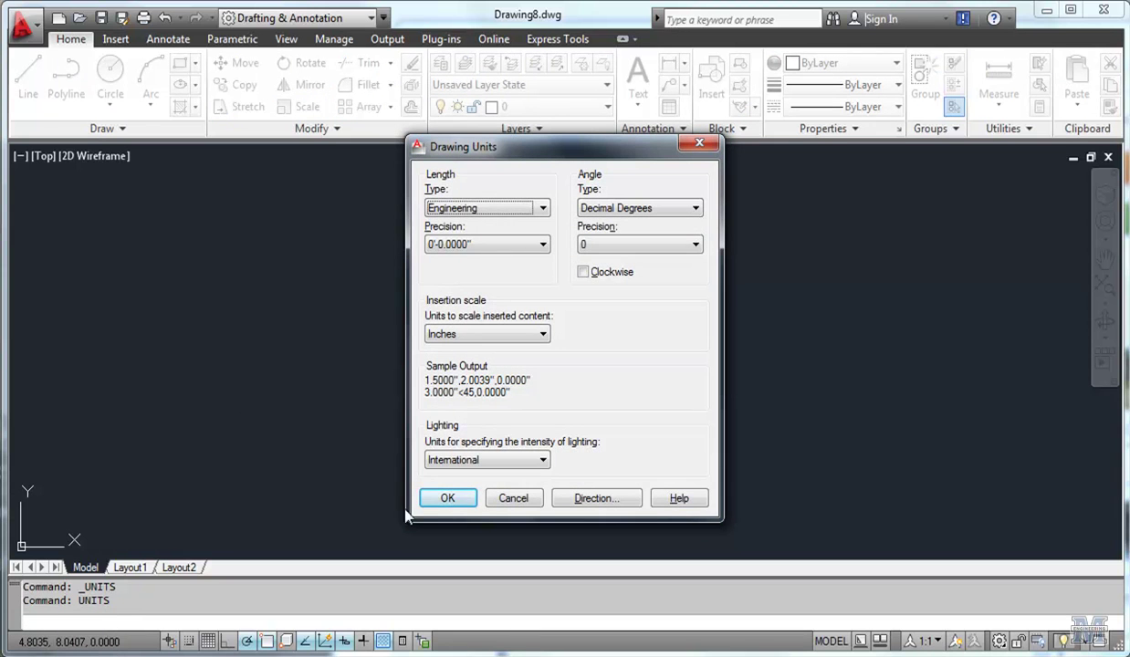
left_click(494, 499)
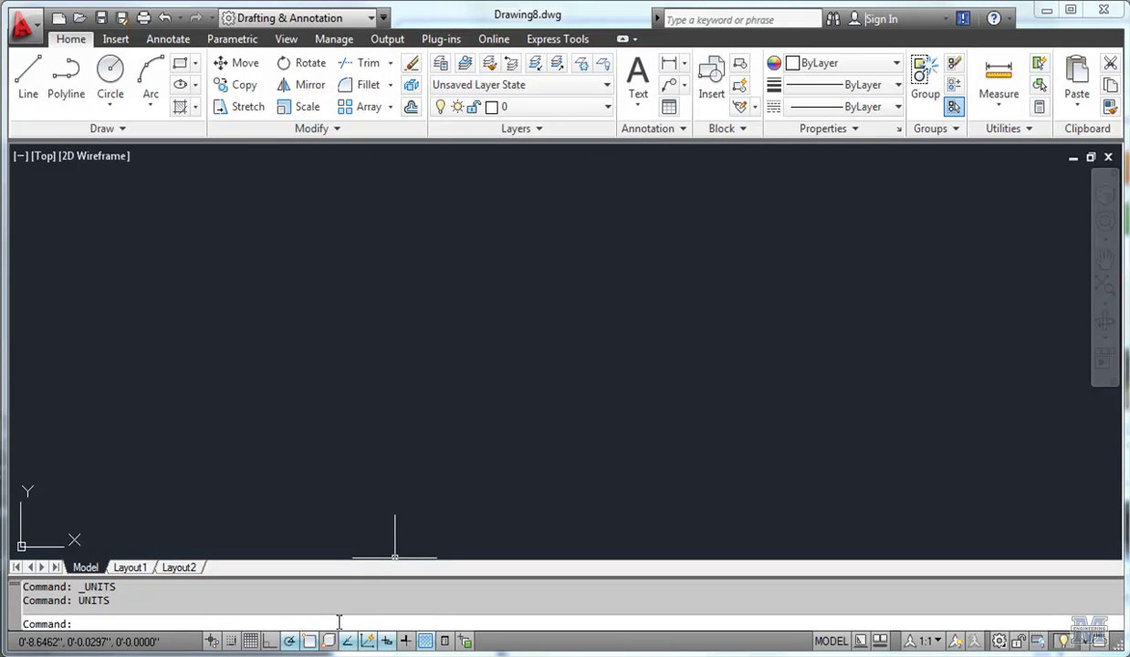
Run LIMIT, keeping the lower-left corner at 0,0 and setting upper-right to 50',50'.
type("limit")
key("Return")
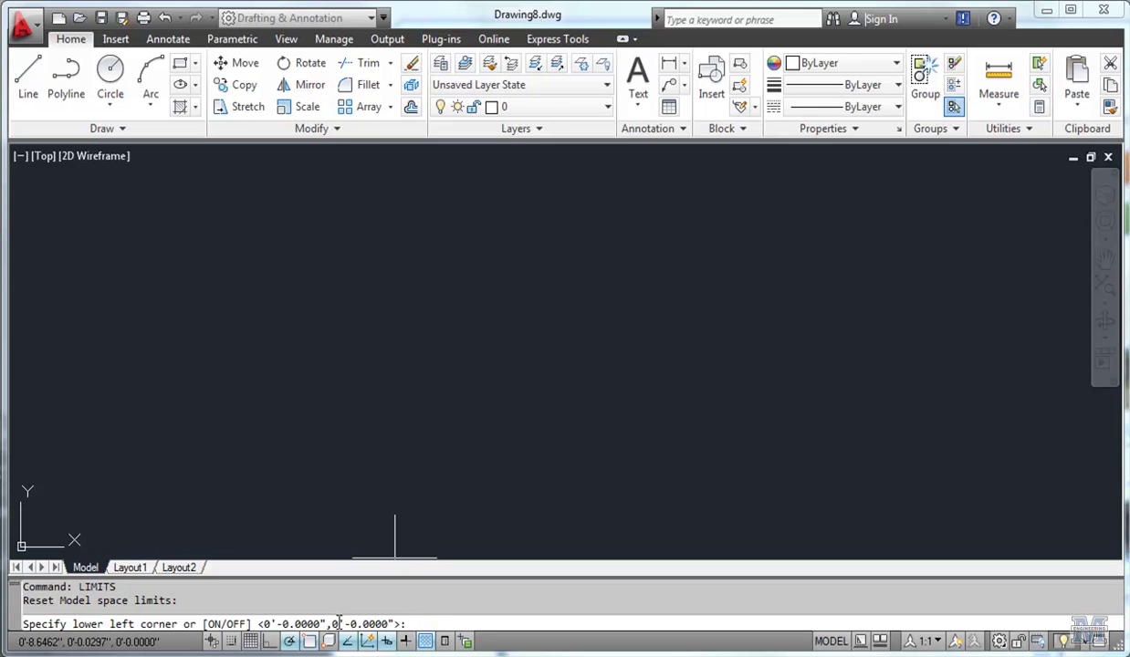
key("Return")
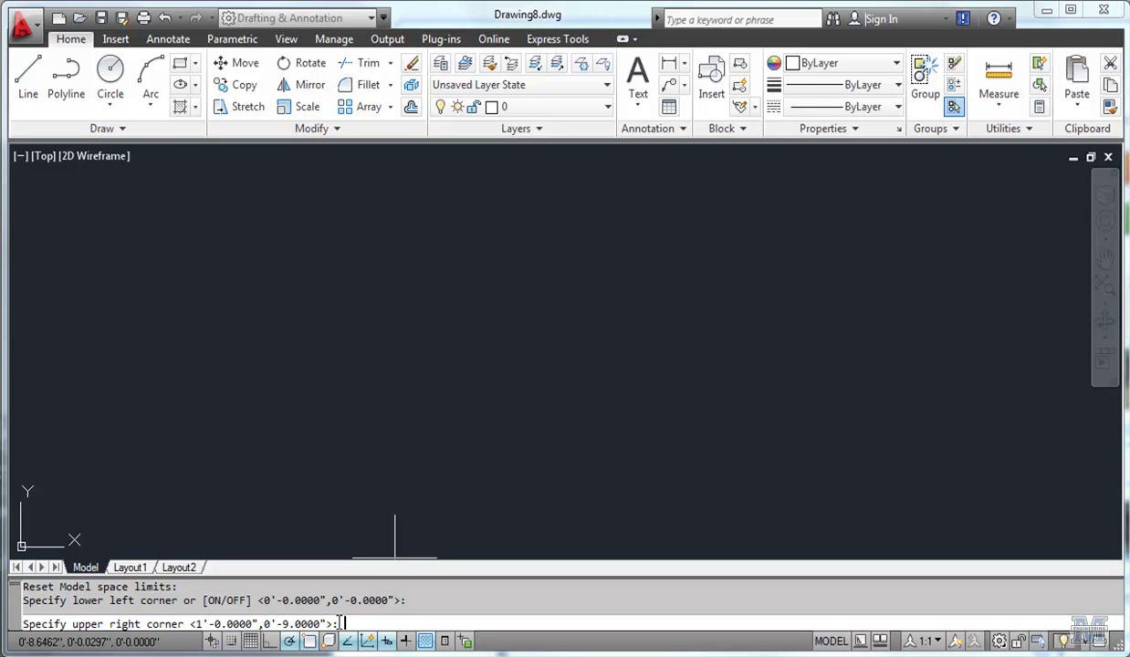
type("50',50'")
key("Return")
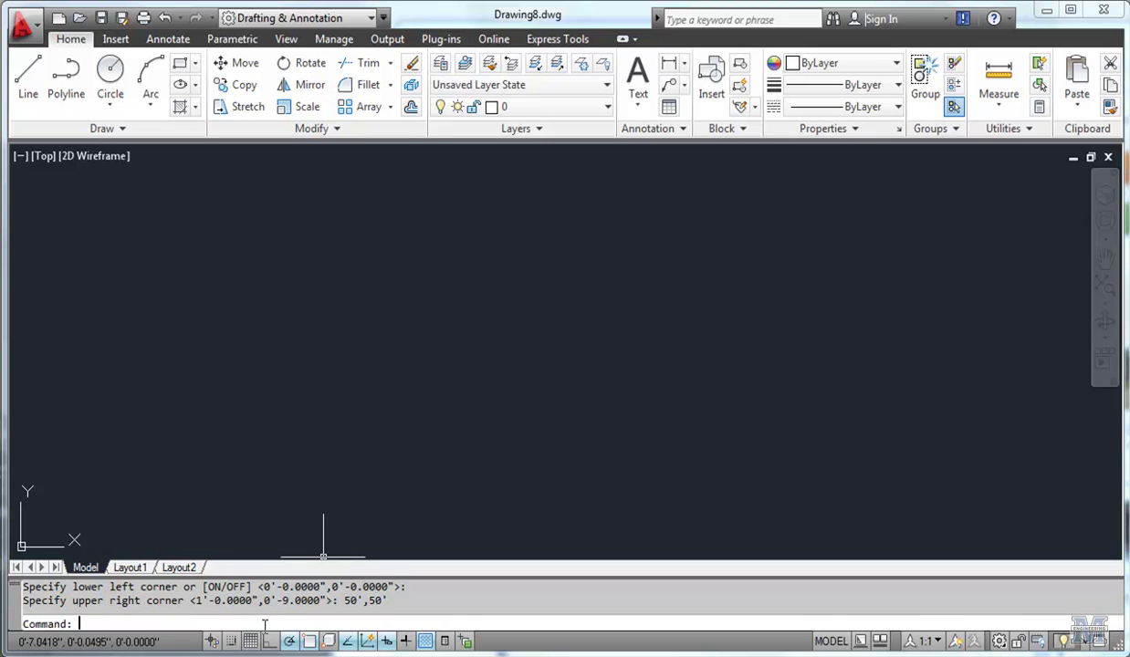
Set the STARTUP system variable to 1.
type("startup")
key("Return")
type("1")
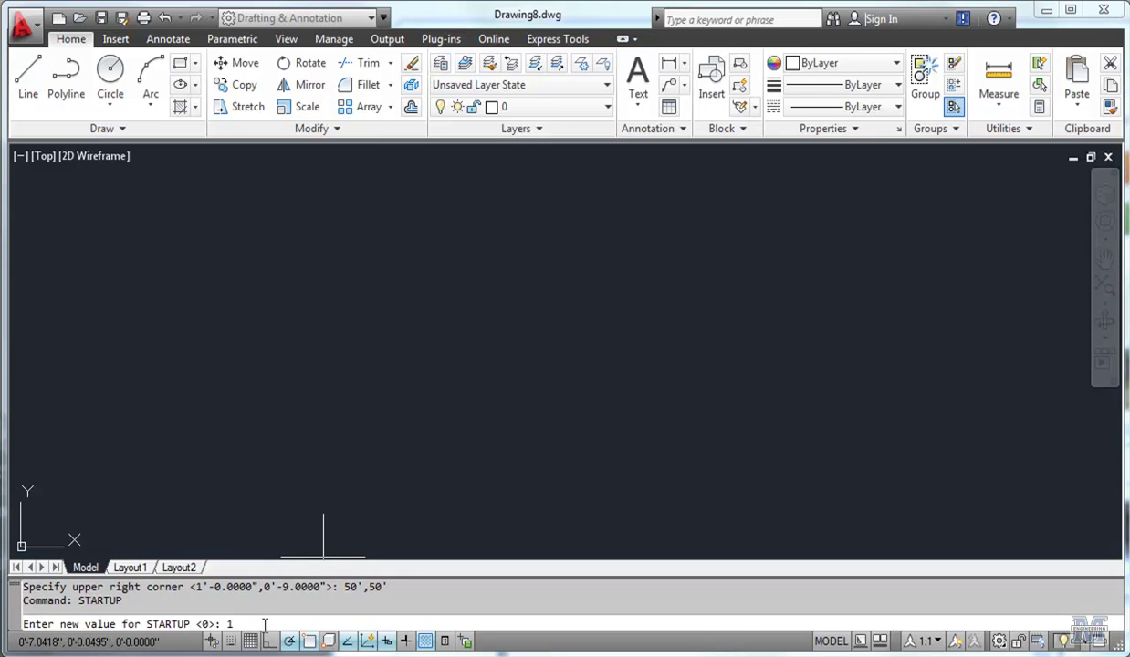
key("Return")
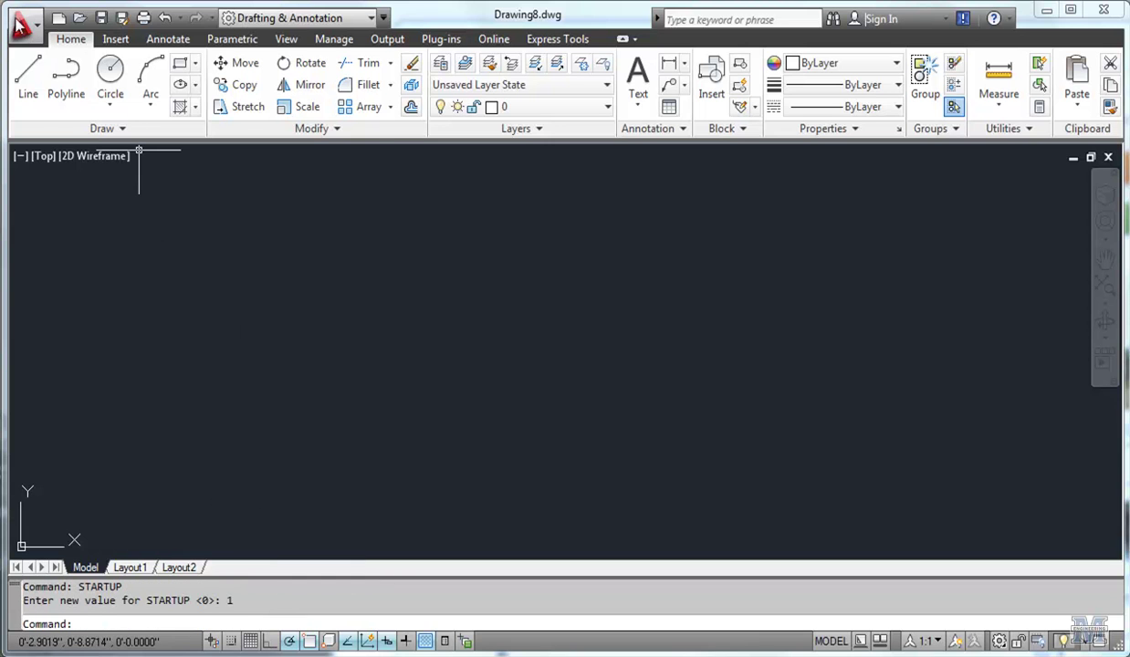
Start a new drawing with the Use a Wizard > Quick Setup option.
left_click(33, 37)
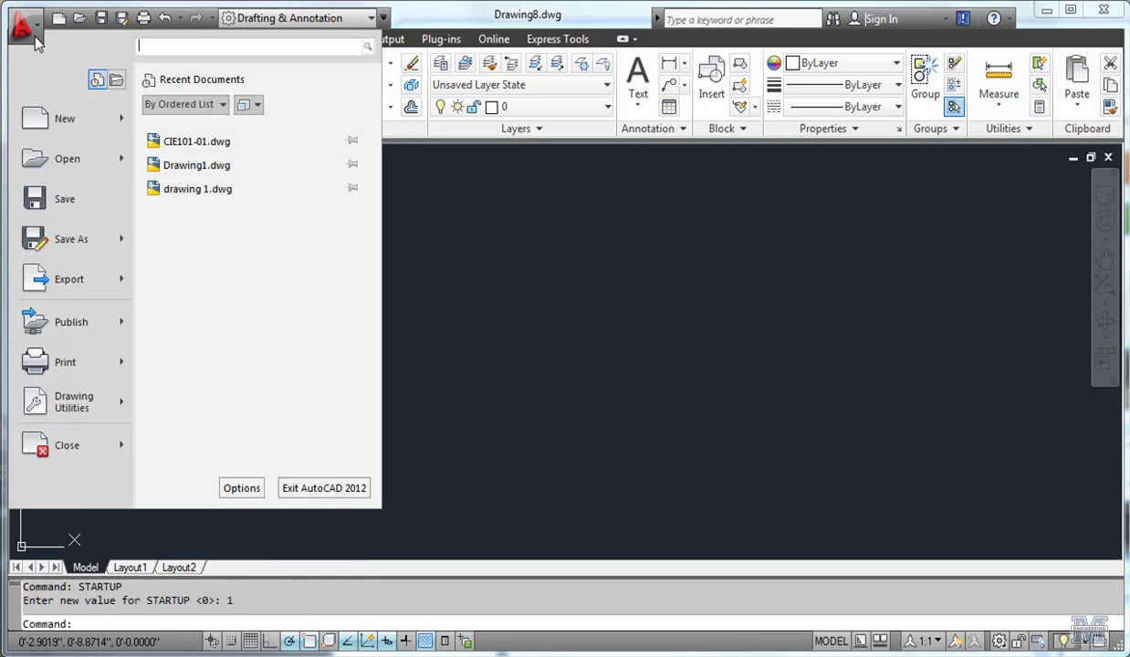
left_click(47, 111)
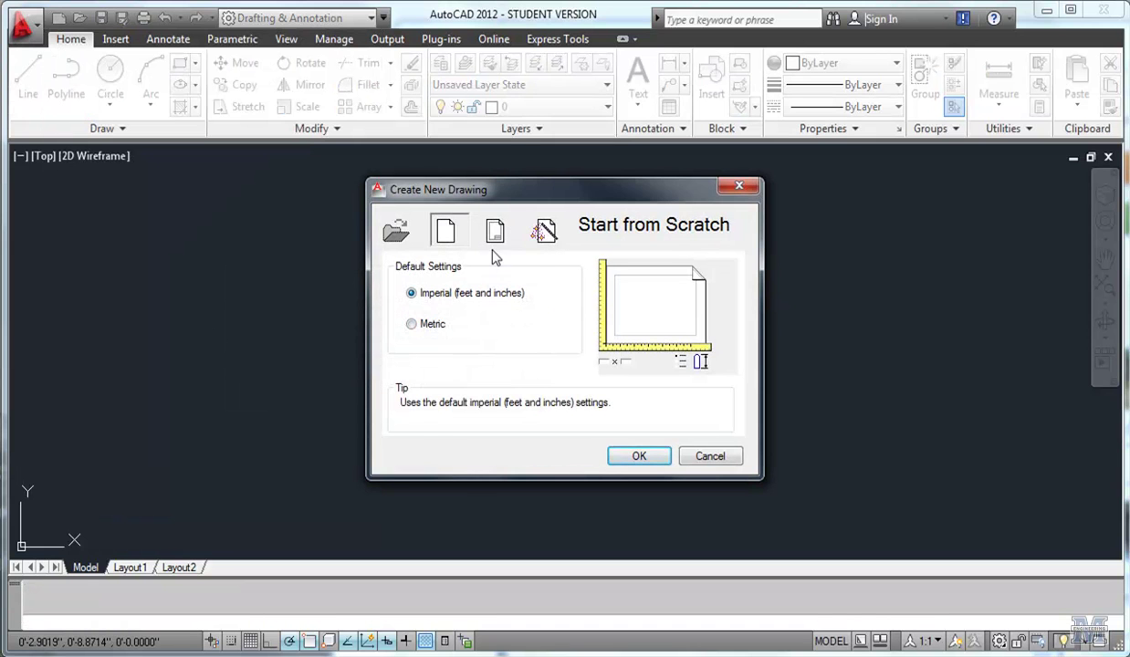
left_click(546, 232)
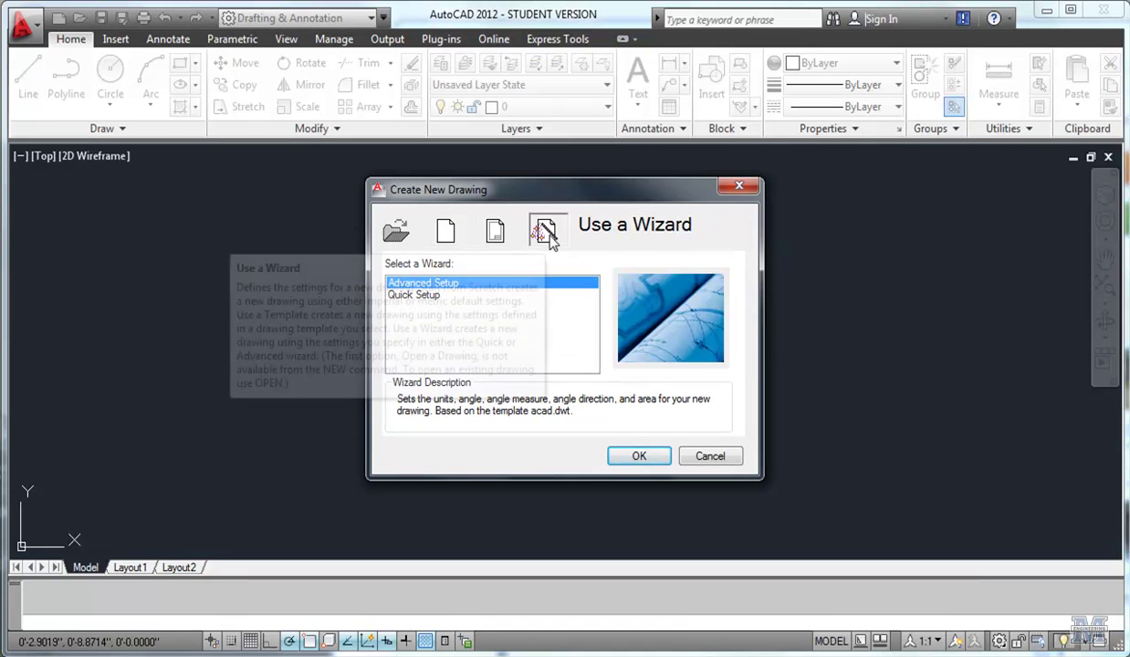
left_click(415, 296)
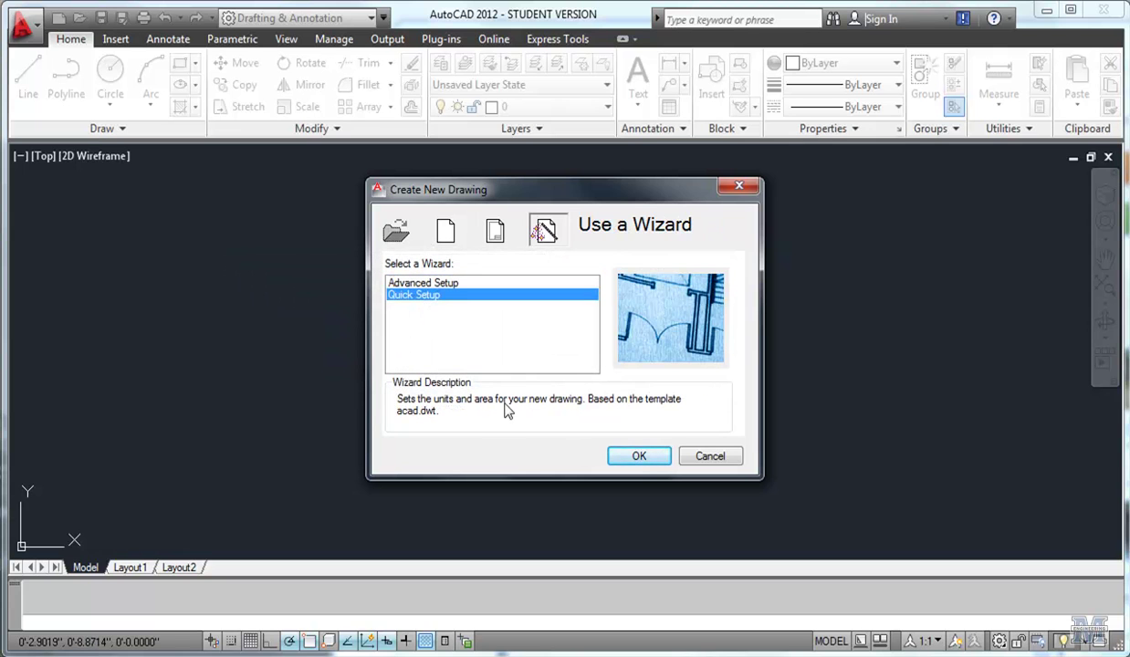
left_click(638, 457)
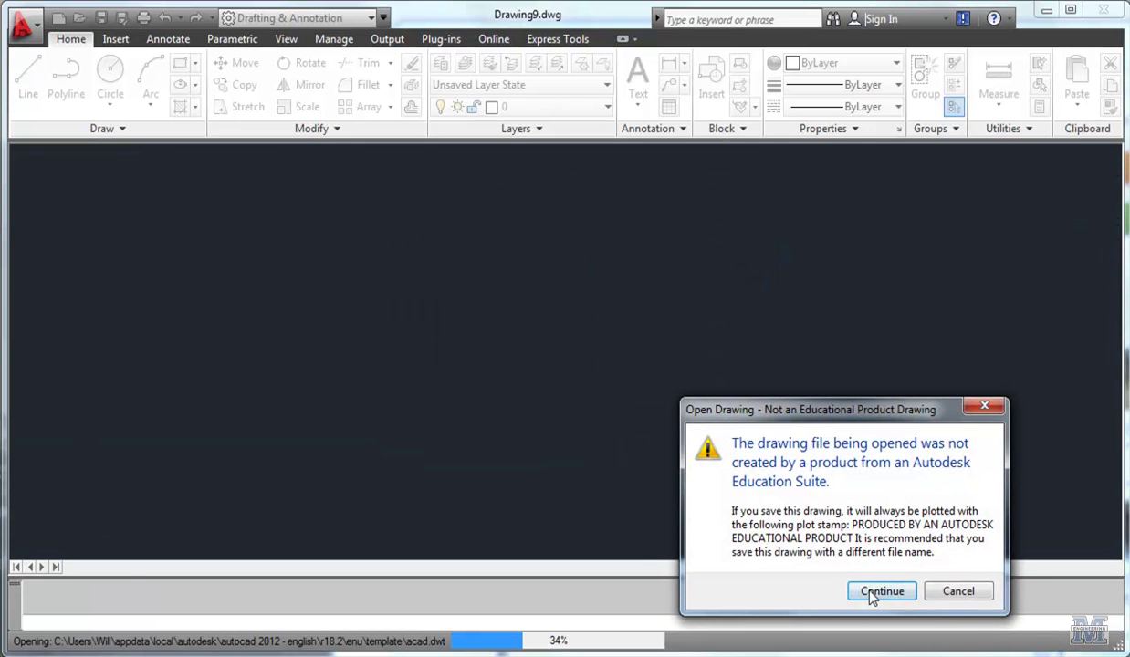
Dismiss the educational product warning and choose Engineering units in Quick Setup.
left_click(877, 592)
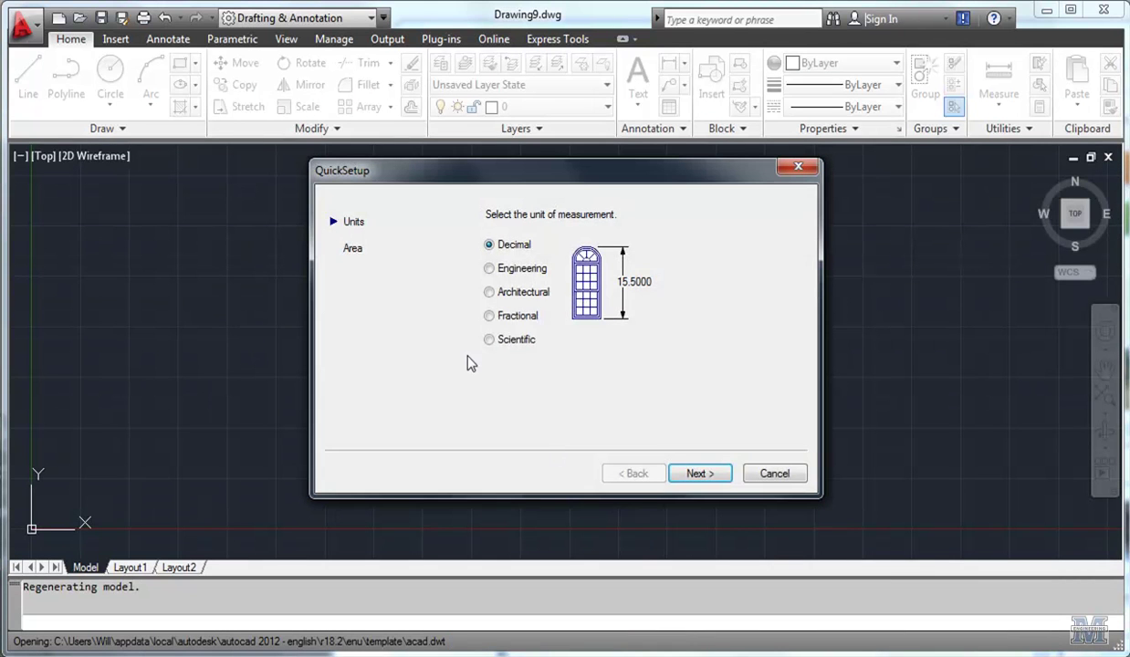
left_click(490, 270)
left_click(710, 475)
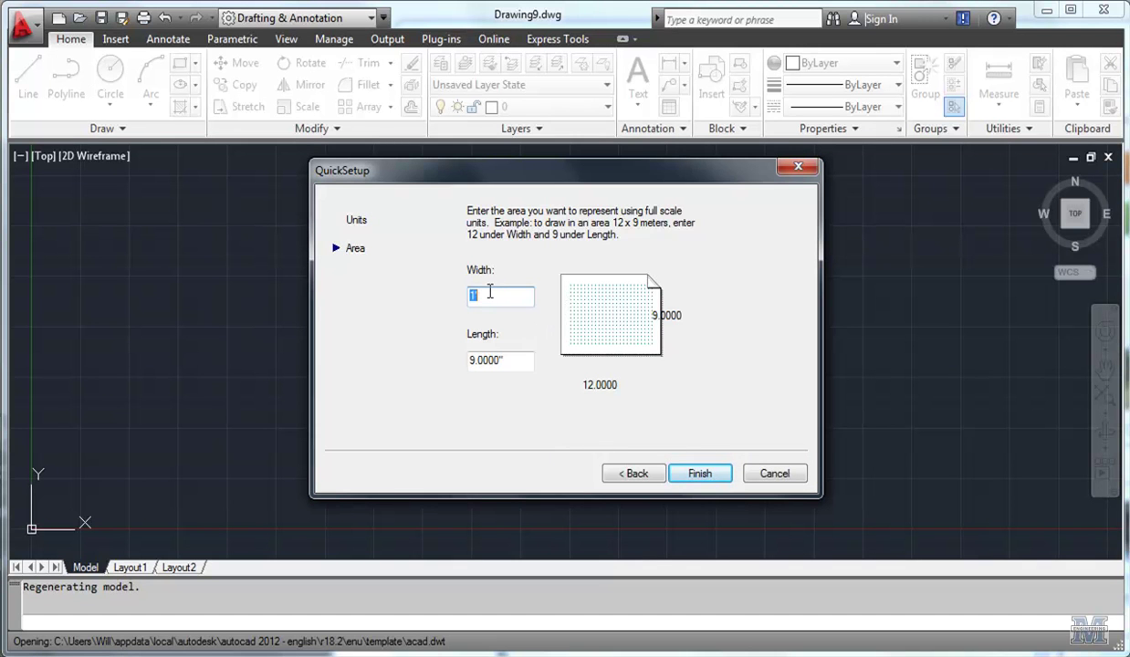
Enter 50 for both Width and Length of the area and finish Quick Setup.
type("50")
left_click(504, 360)
left_click_drag(504, 360, 418, 374)
type("50")
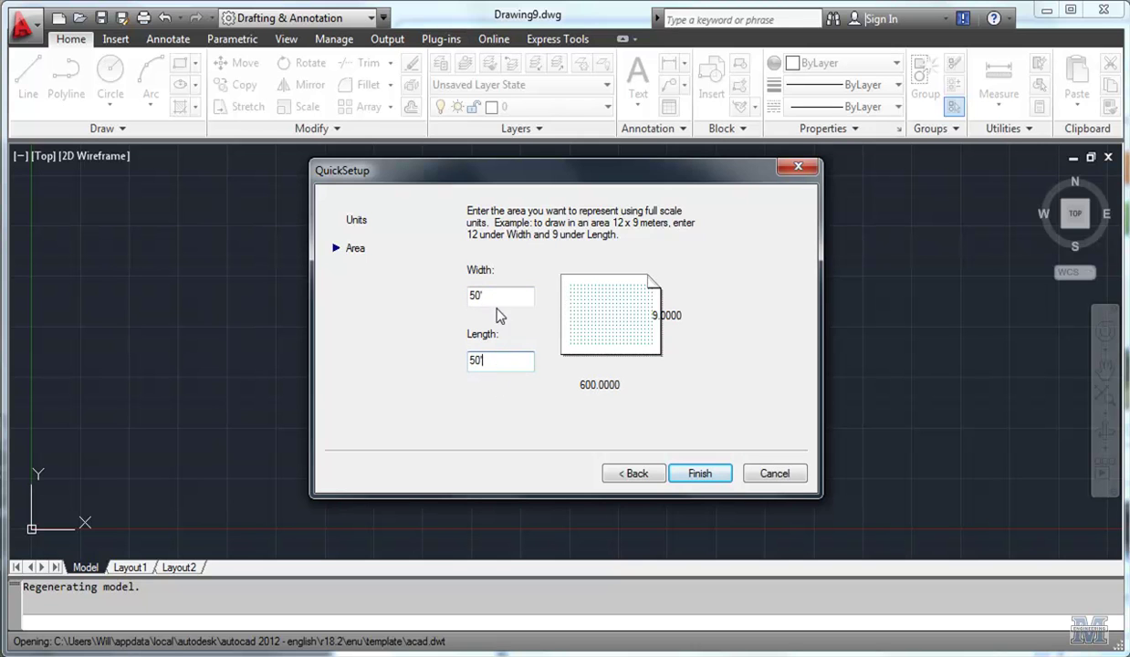
left_click(498, 295)
key("BackSpace")
key("BackSpace")
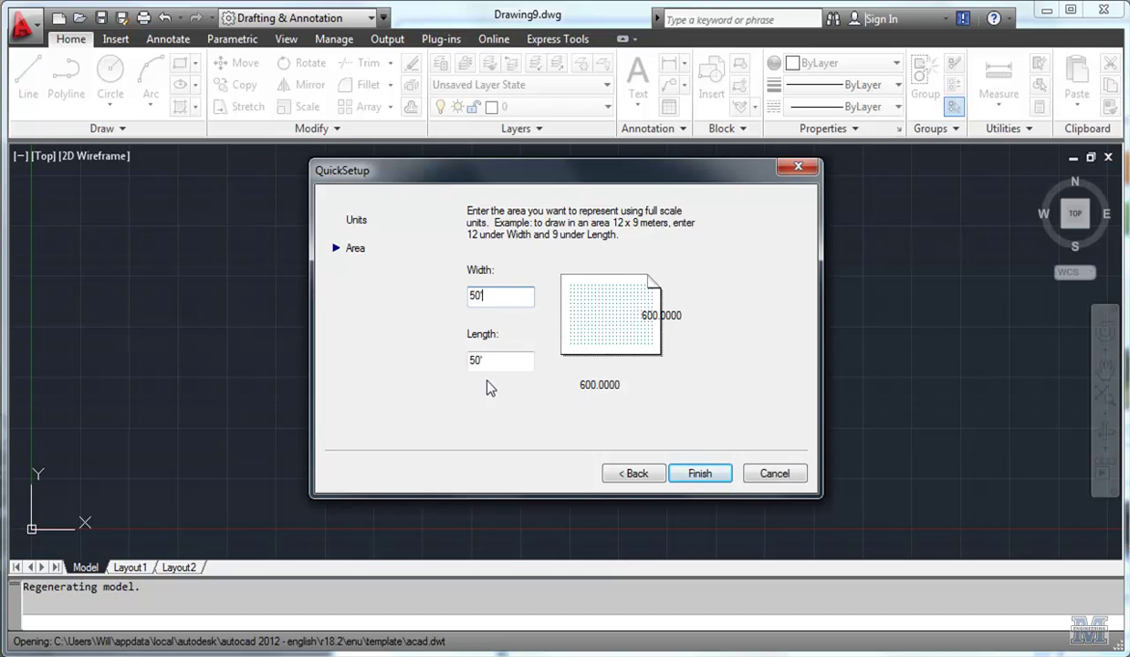
left_click(698, 474)
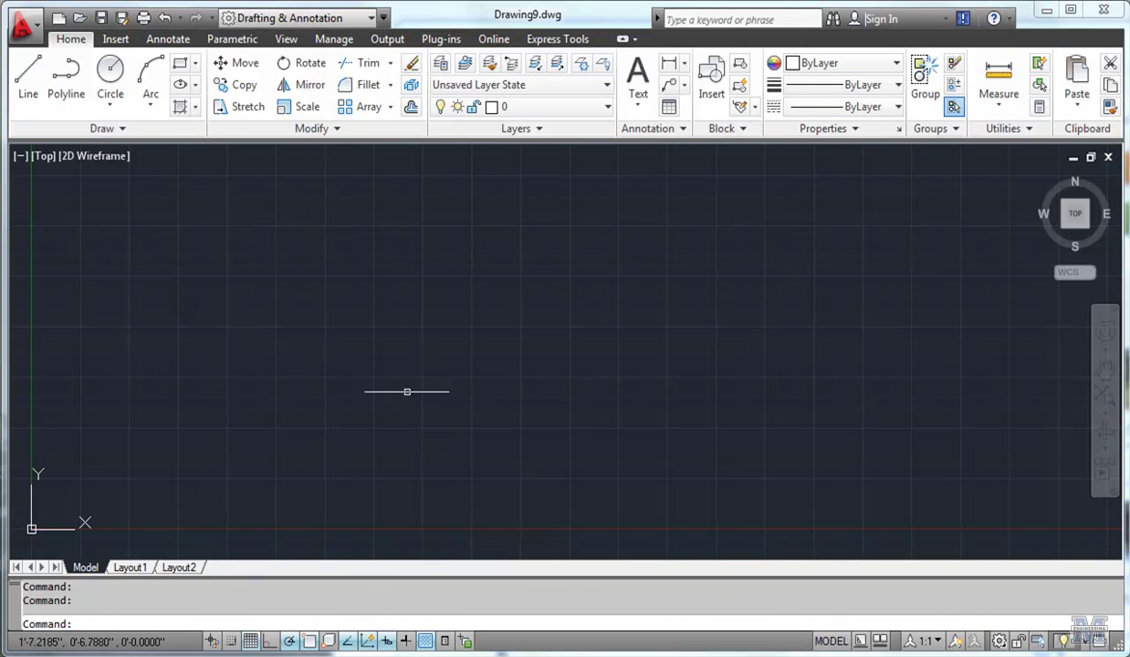
In the grid's Drafting Settings, set Major line every to 24 and apply.
right_click(252, 644)
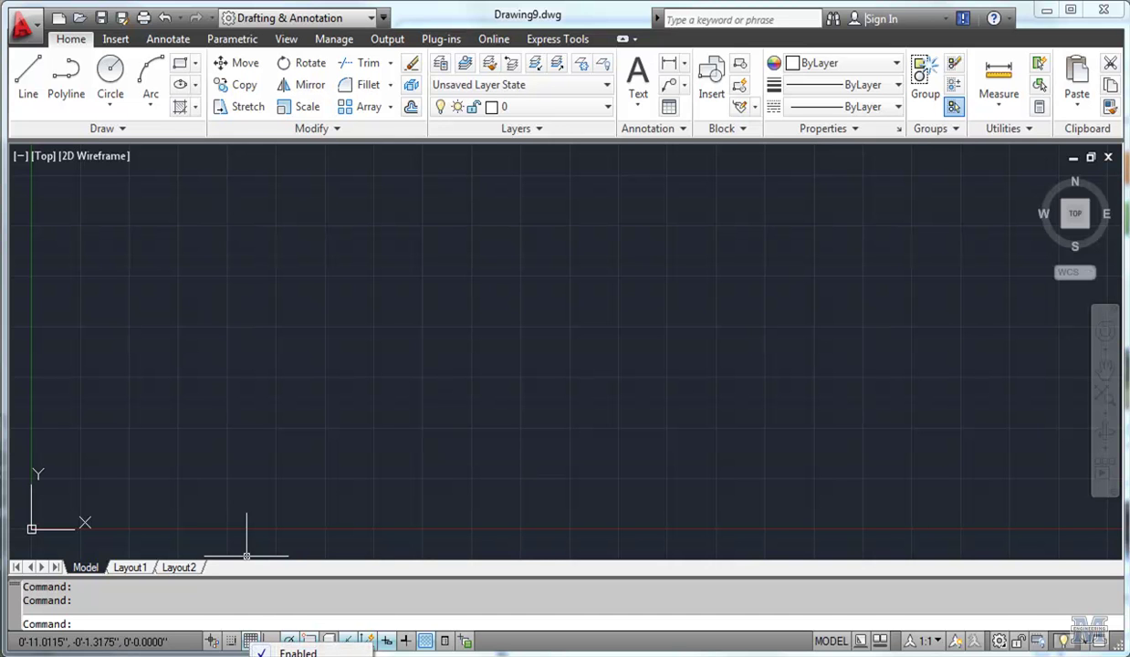
left_click(301, 655)
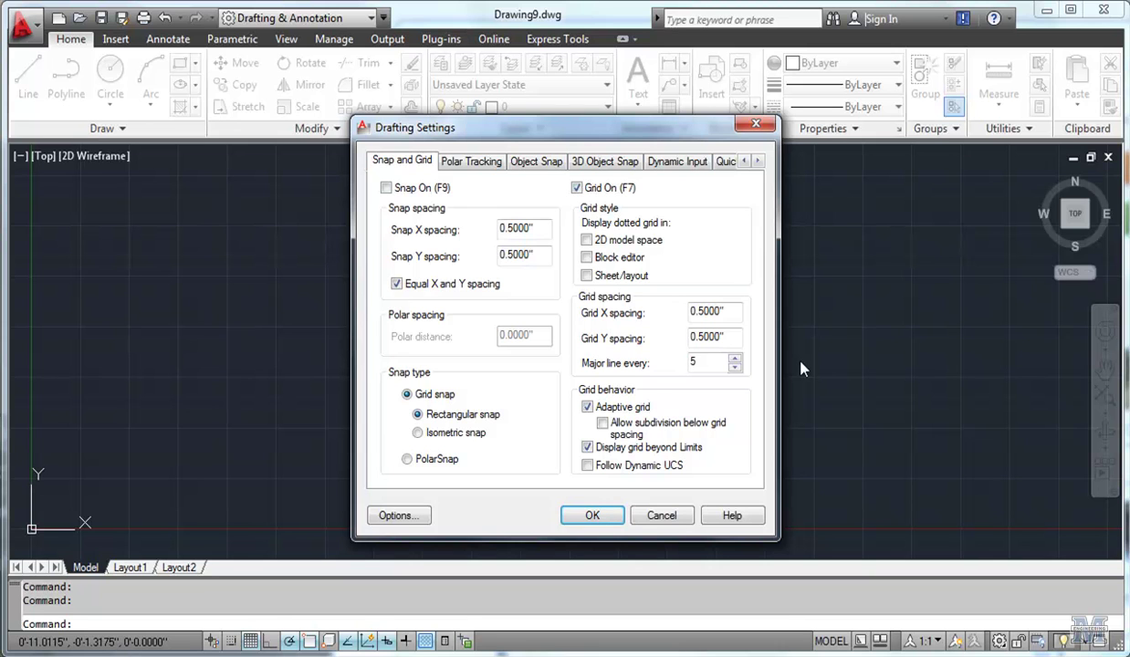
double_click(693, 362)
type("24")
left_click(594, 514)
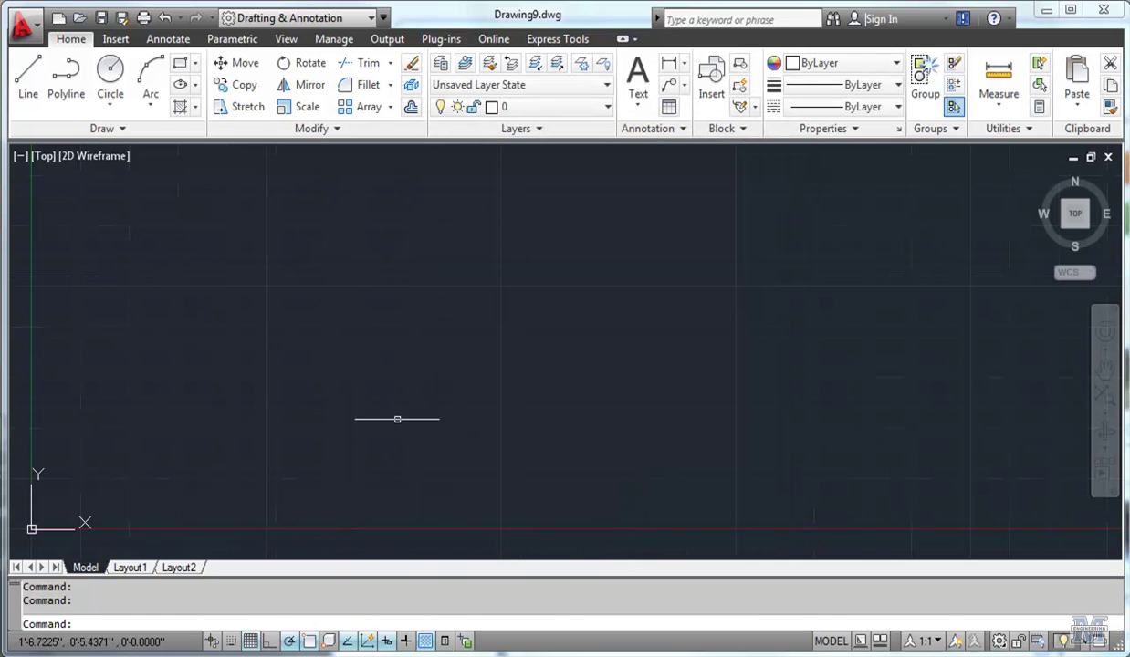
Start a line near the top left with a 1' top edge and 8" right edge.
scroll(331, 480, "up", 2)
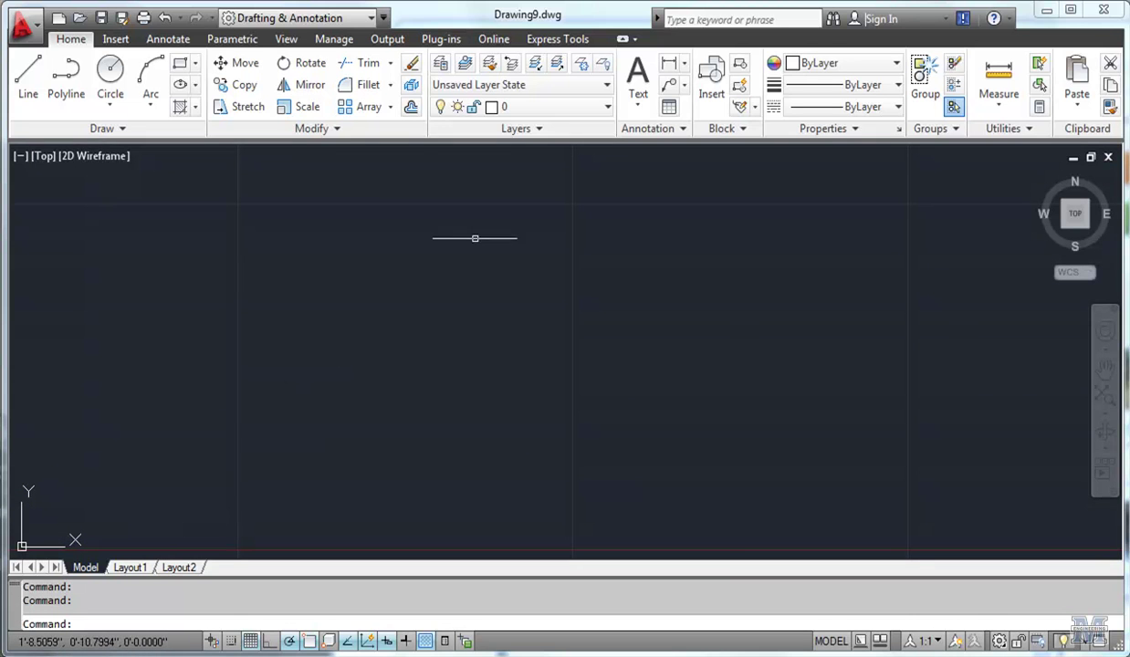
left_click(37, 84)
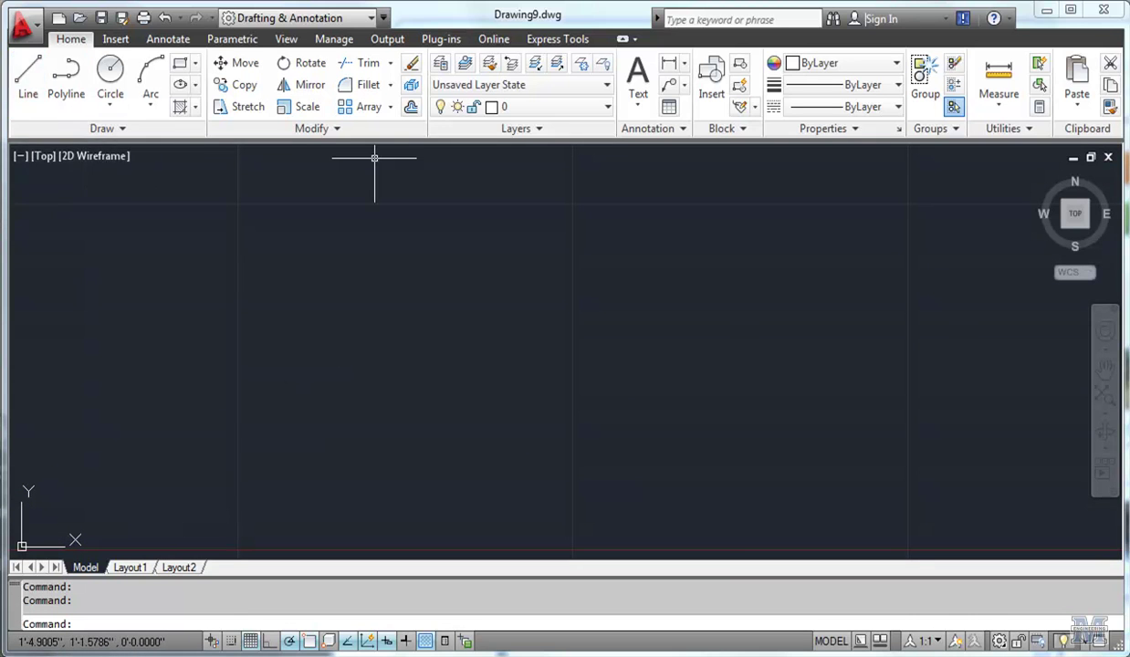
left_click(239, 204)
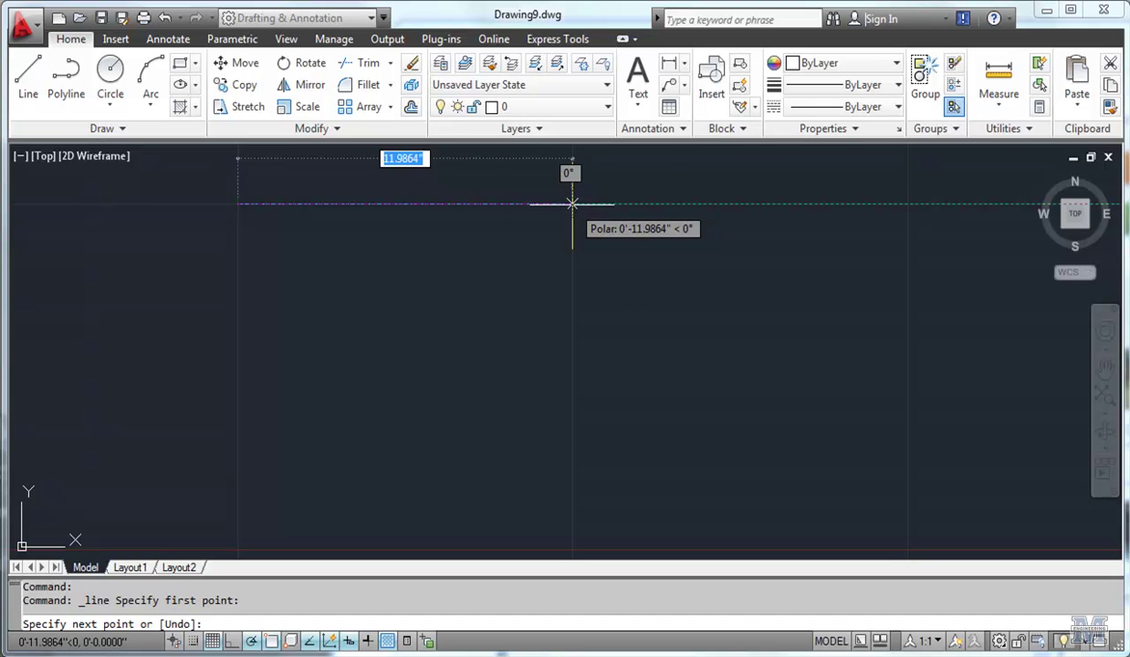
type("1")
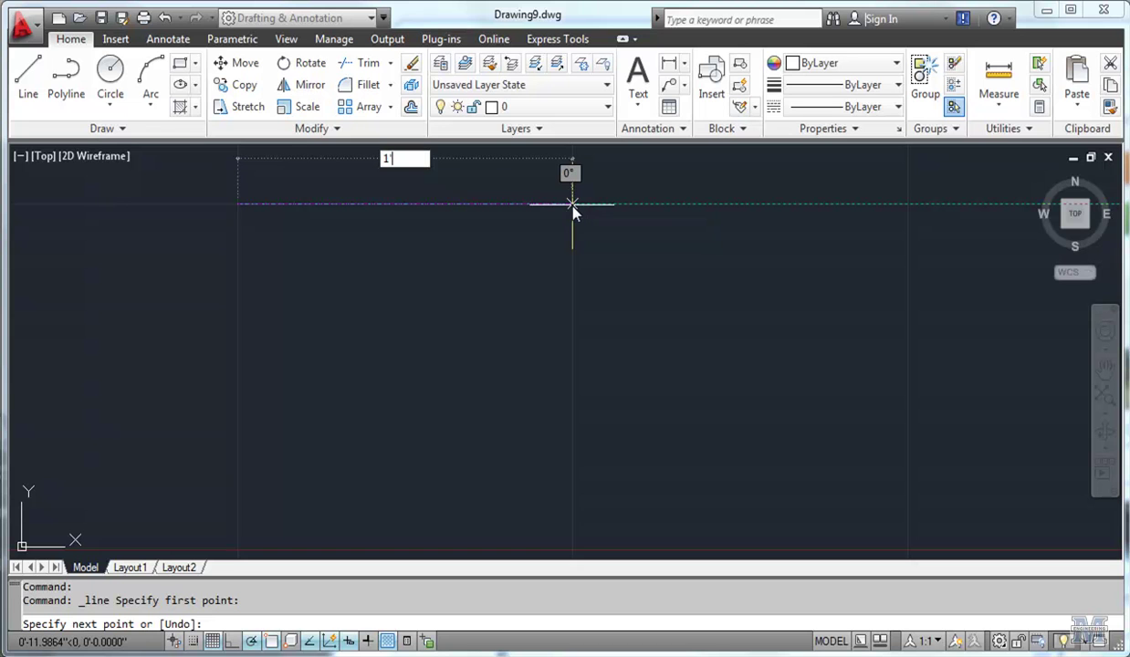
type("'")
key("Return")
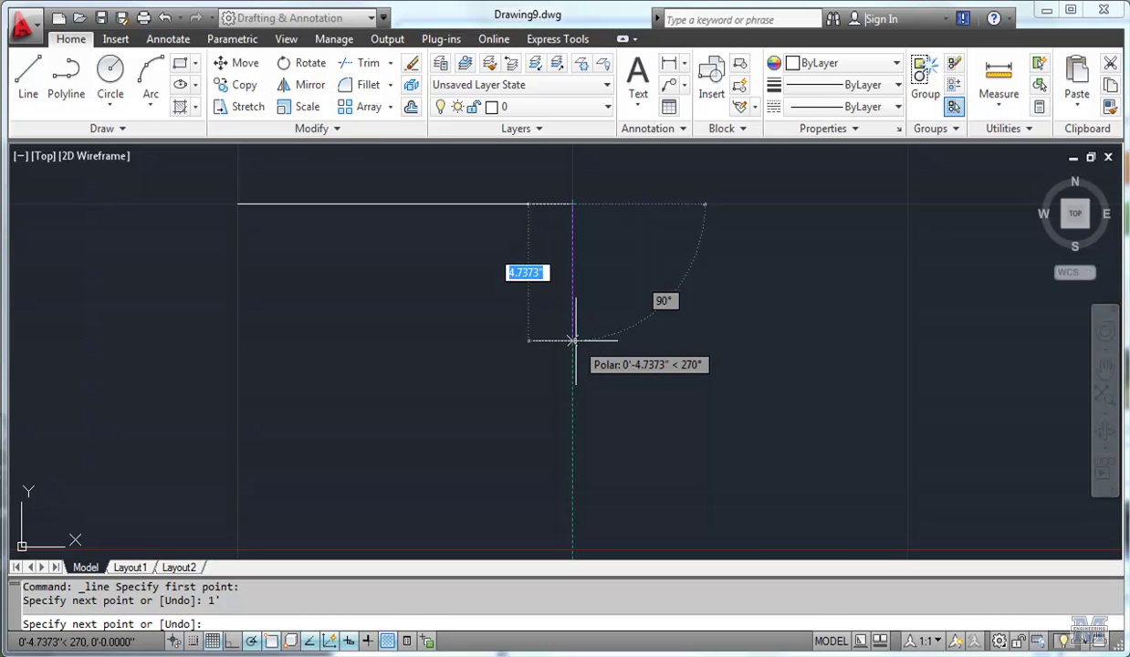
type("0'8")
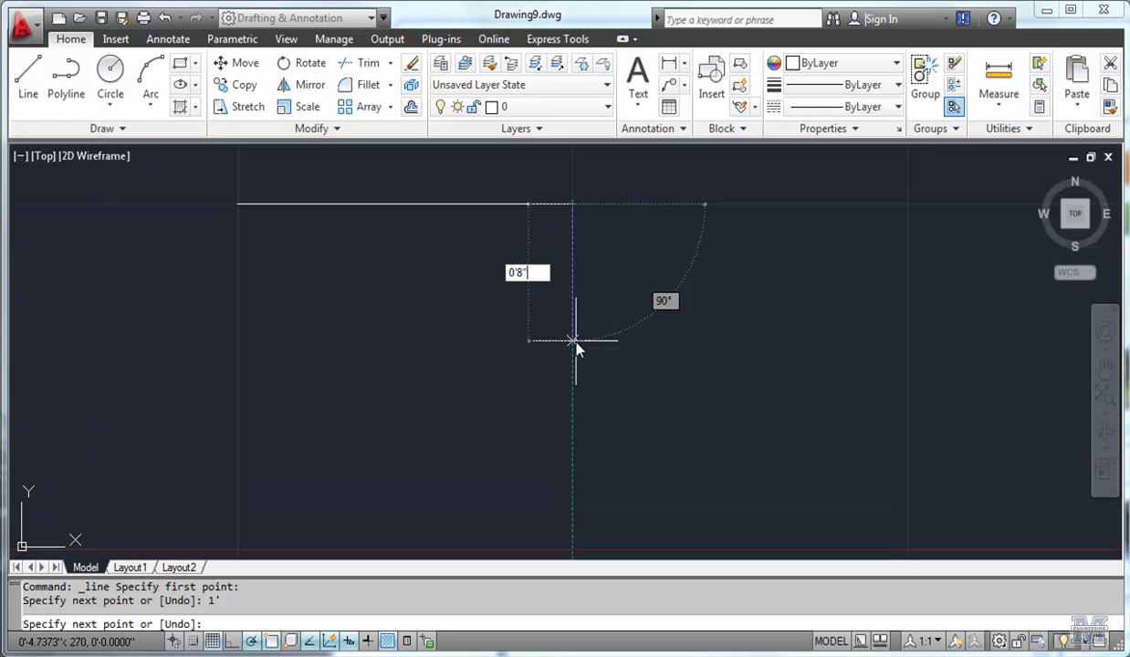
key("Return")
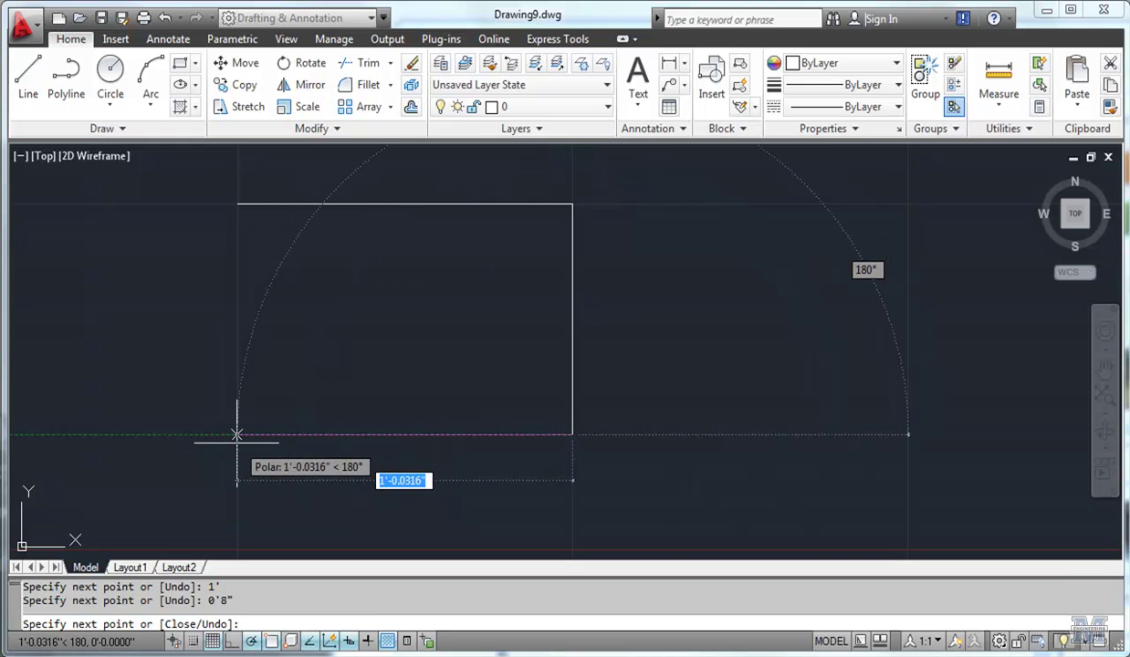
Add the 12" bottom edge, close the box at its start, and end the command.
type("1")
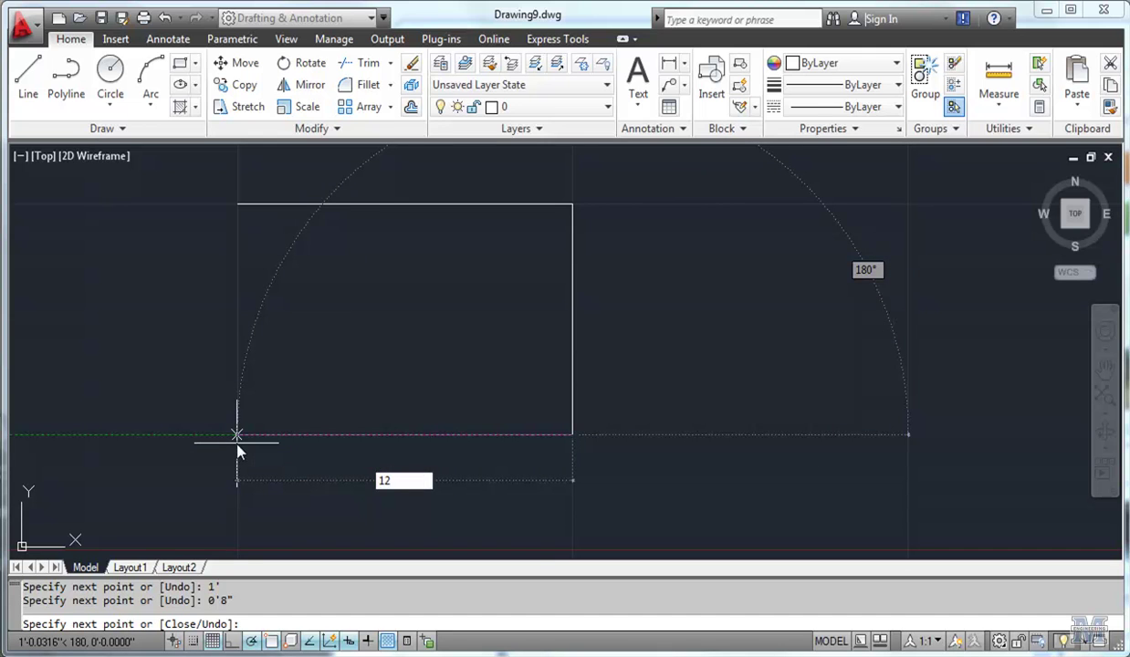
type("2")
key("Return")
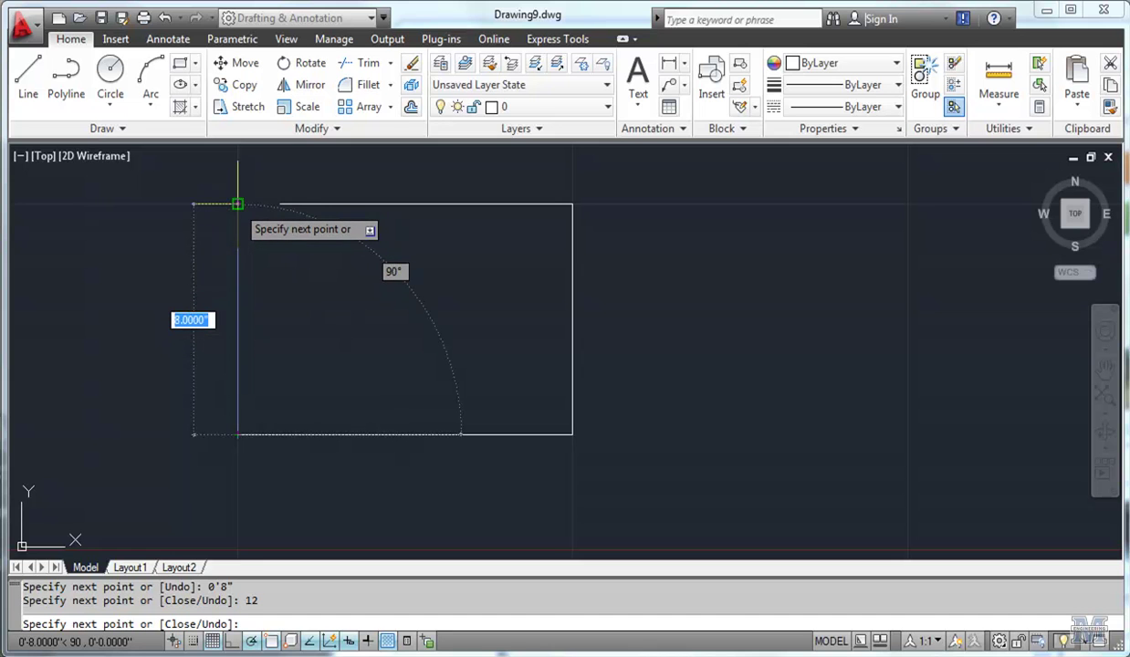
left_click(238, 203)
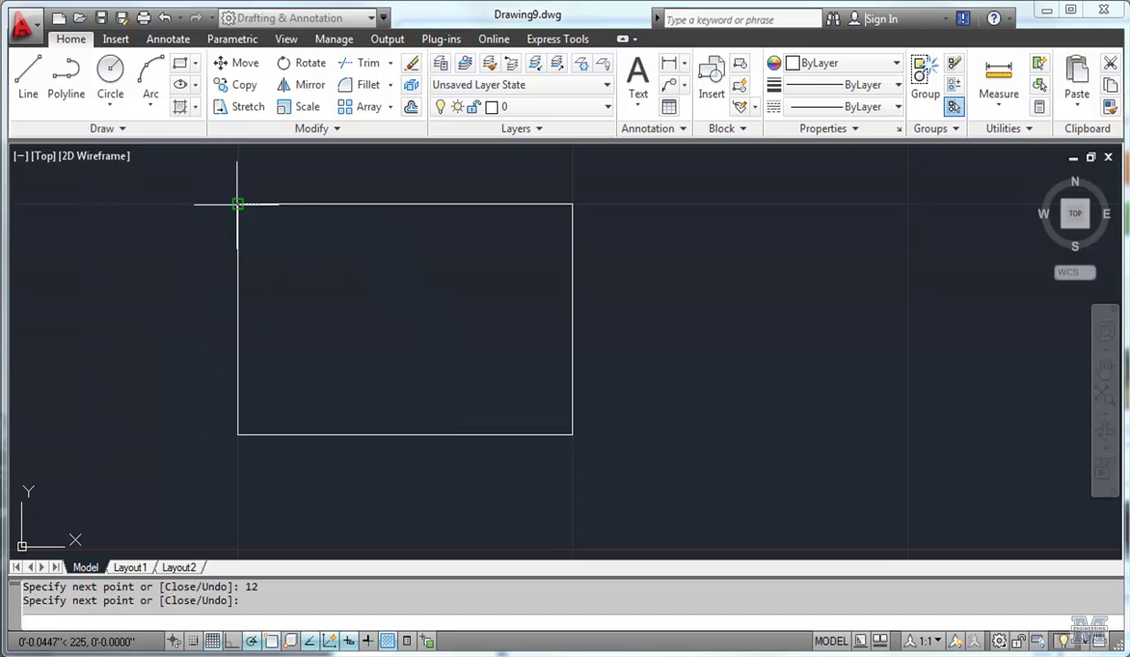
right_click(801, 267)
key("Escape")
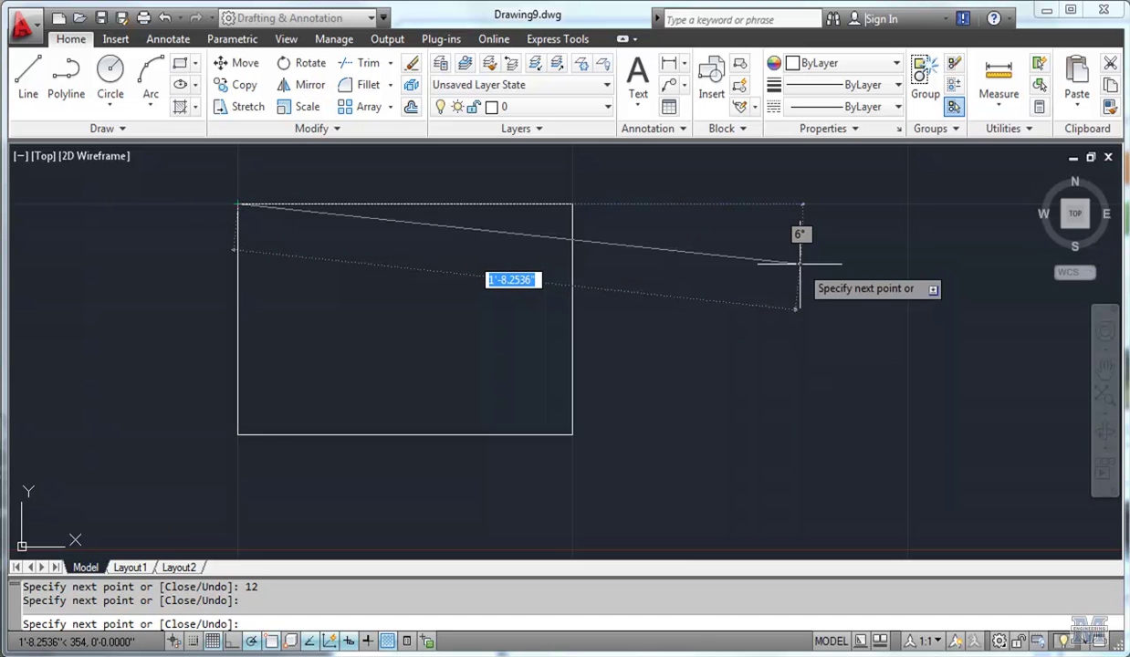
key("Escape")
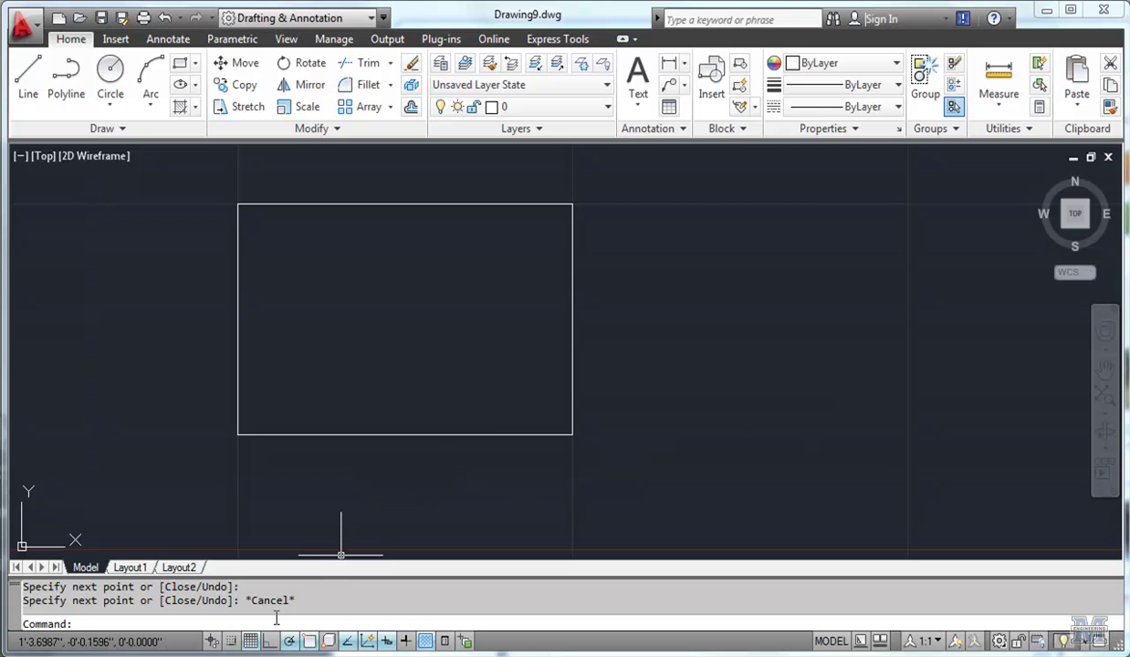
Turn on grid Snap in Drafting Settings.
left_click(315, 520)
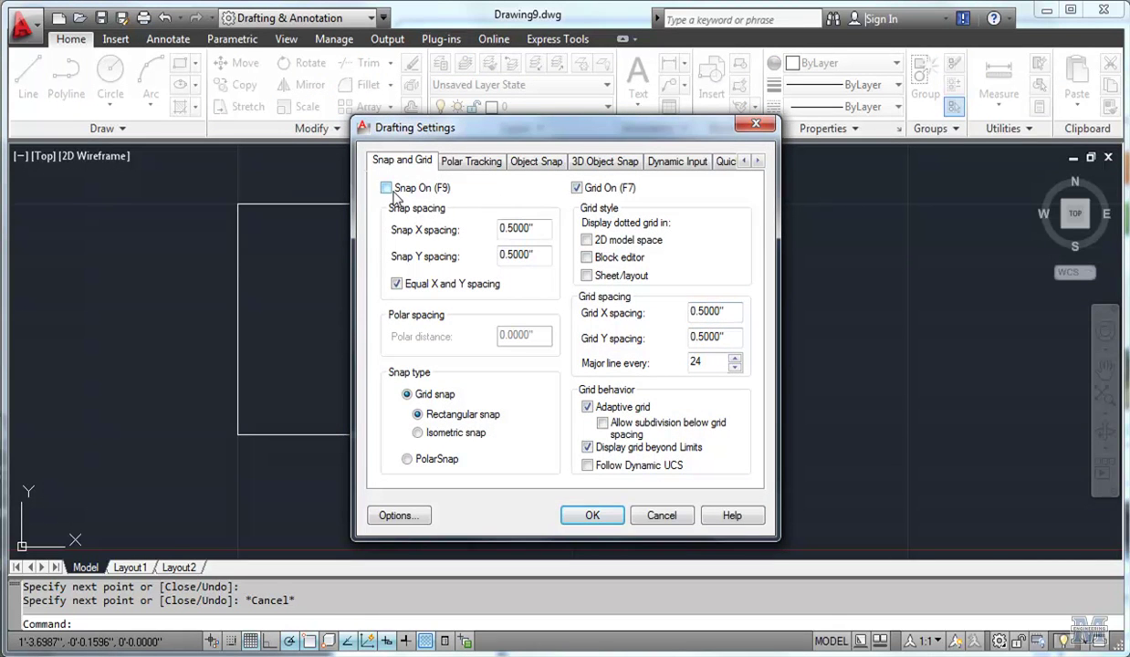
left_click(391, 189)
left_click(589, 517)
Draw a line from the box's bottom-right corner diagonally up-left into the box.
scroll(458, 426, "up", 2)
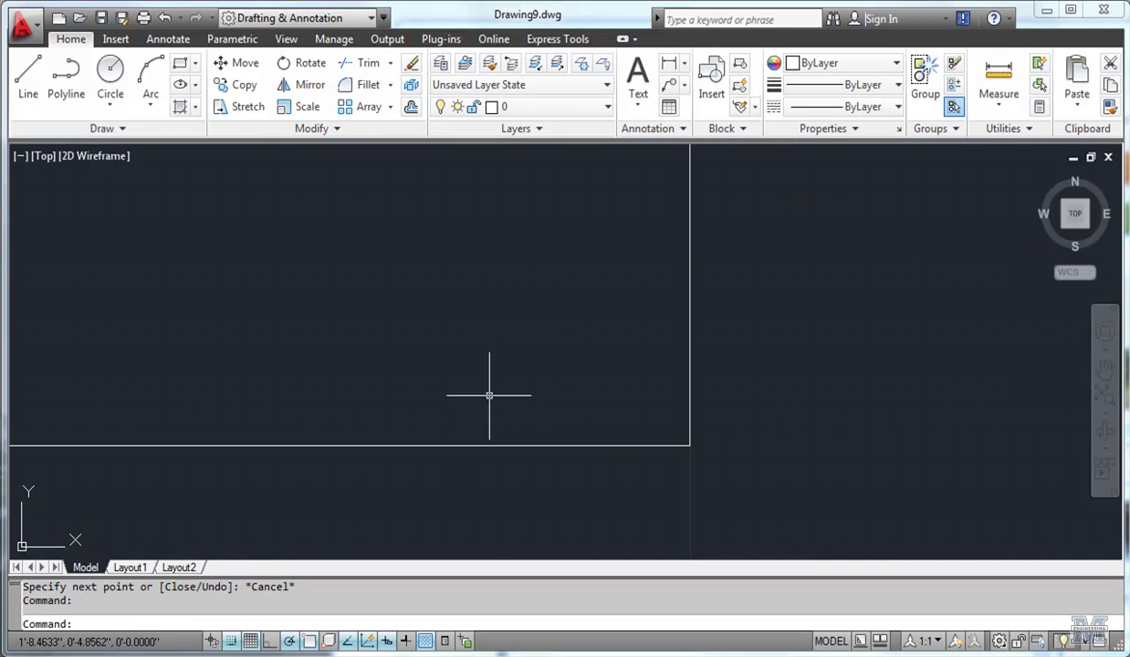
left_click(32, 83)
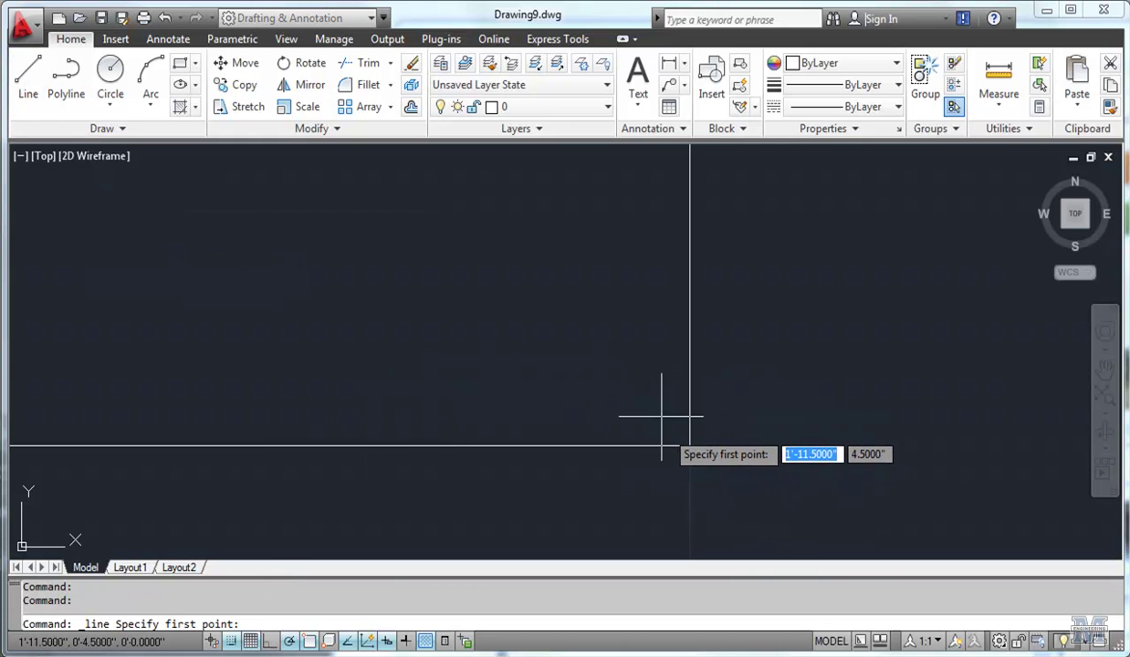
left_click(690, 447)
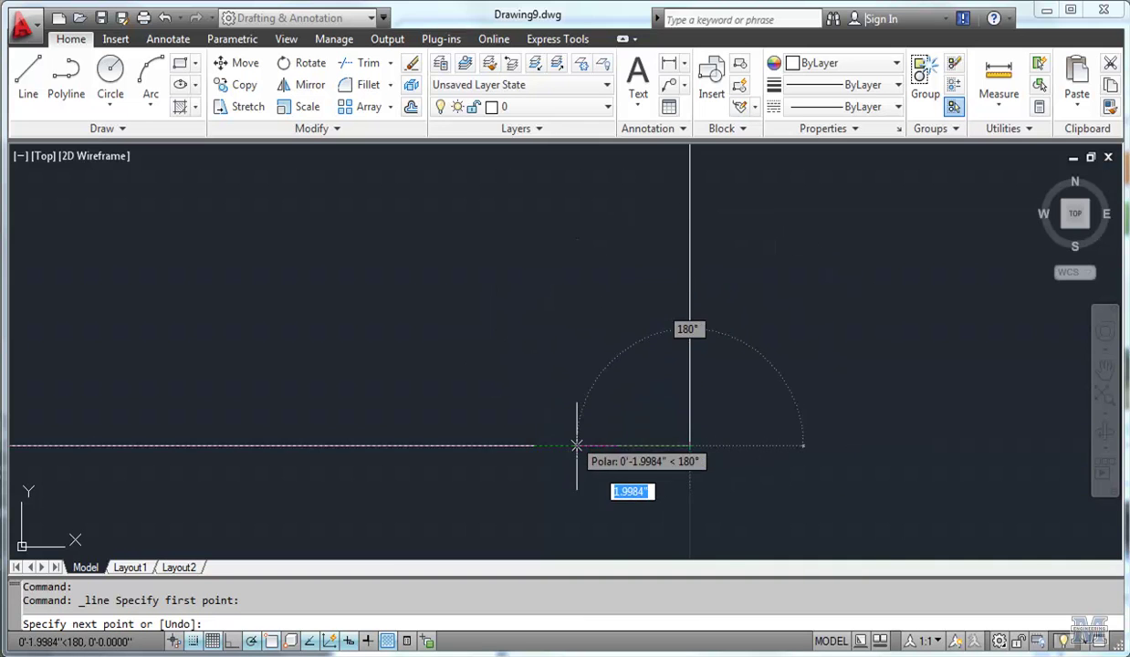
left_click(576, 359)
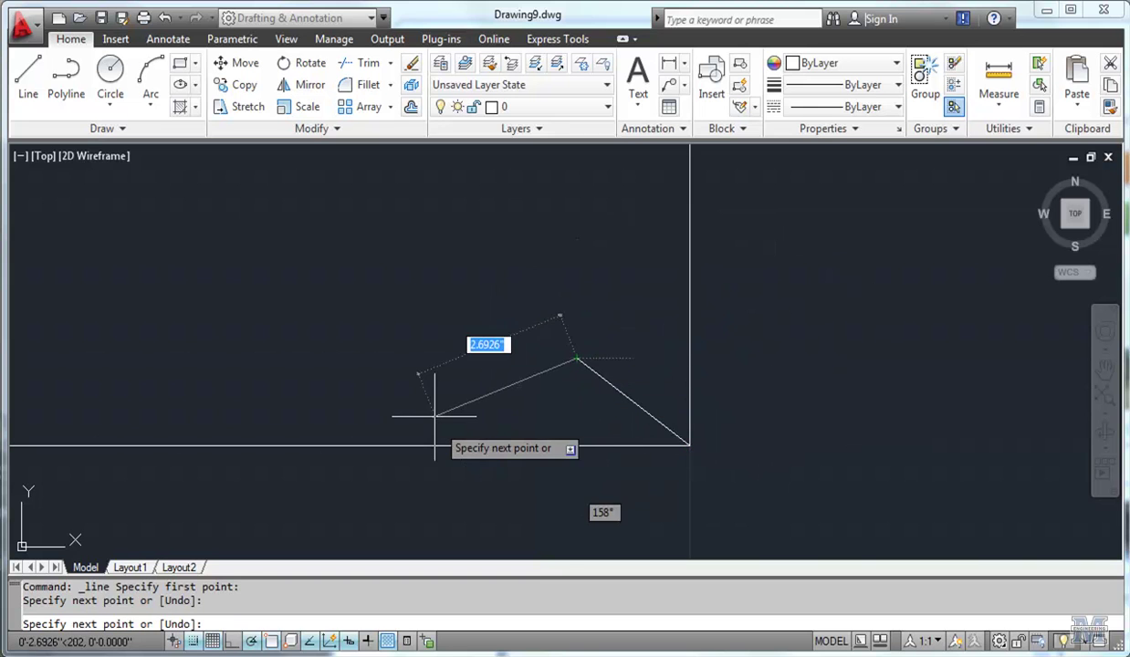
Place a segment point, then undo the misplaced segment with U.
left_click(463, 418)
type("u")
key("Return")
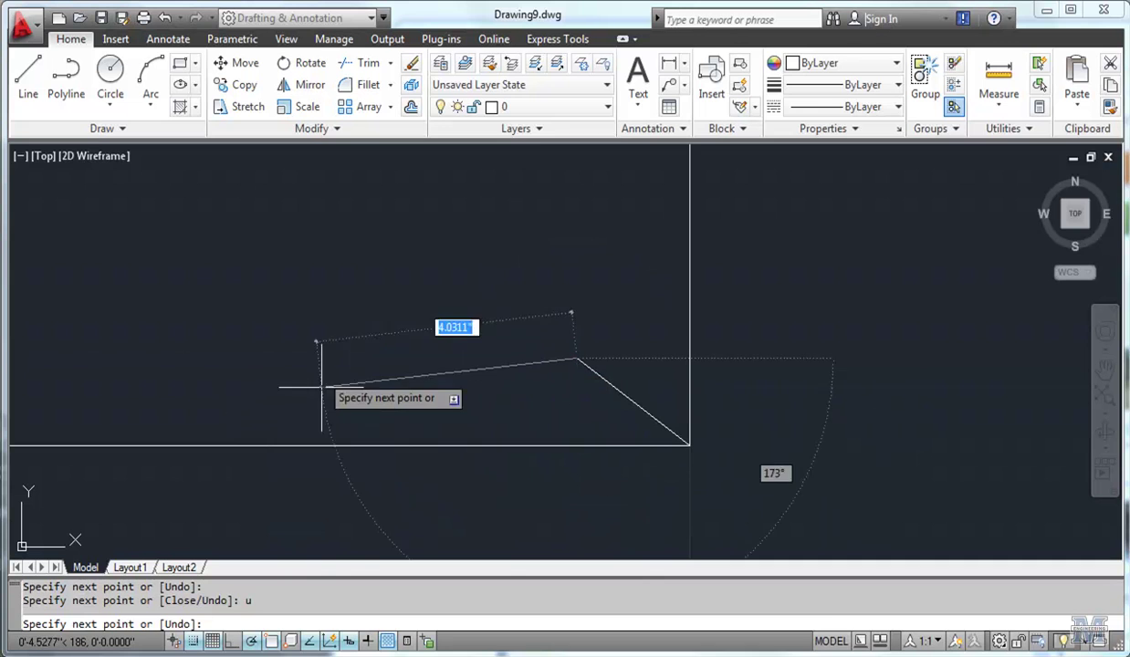
With Ortho on, add segments left, up, across the top, and down the left side.
left_click(231, 642)
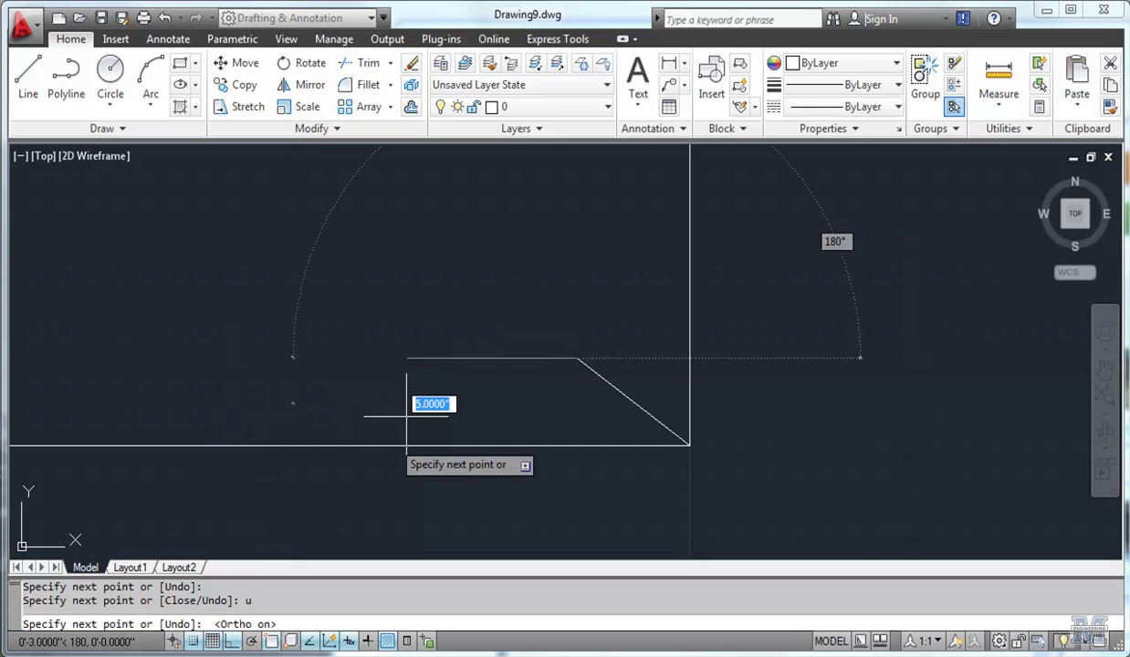
left_click(435, 357)
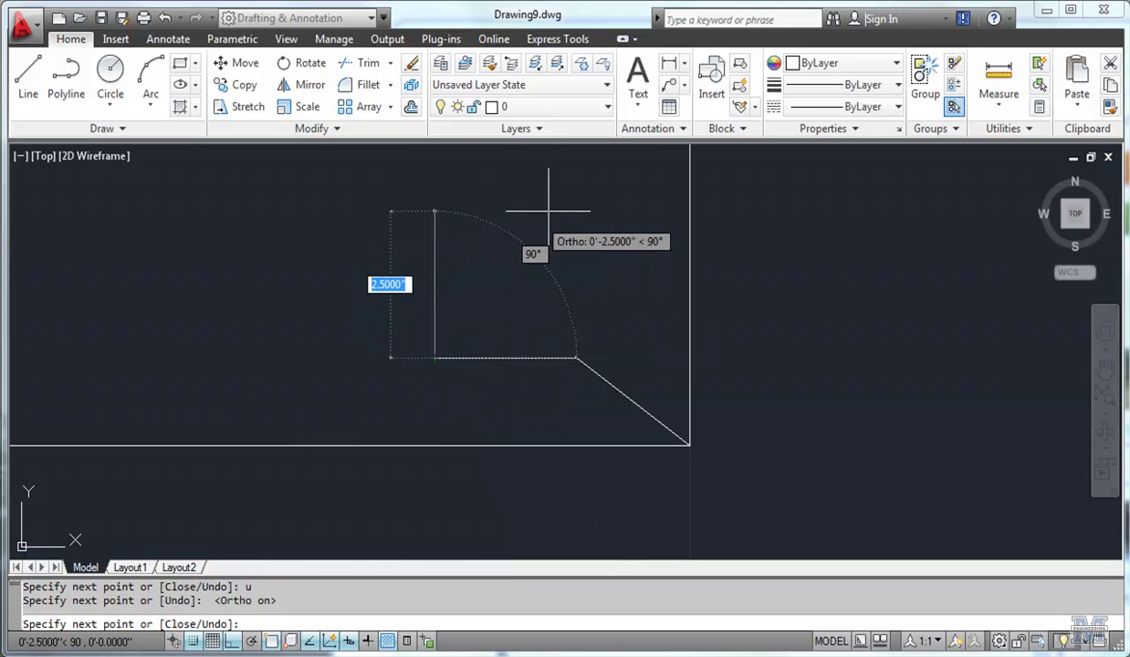
left_click(435, 211)
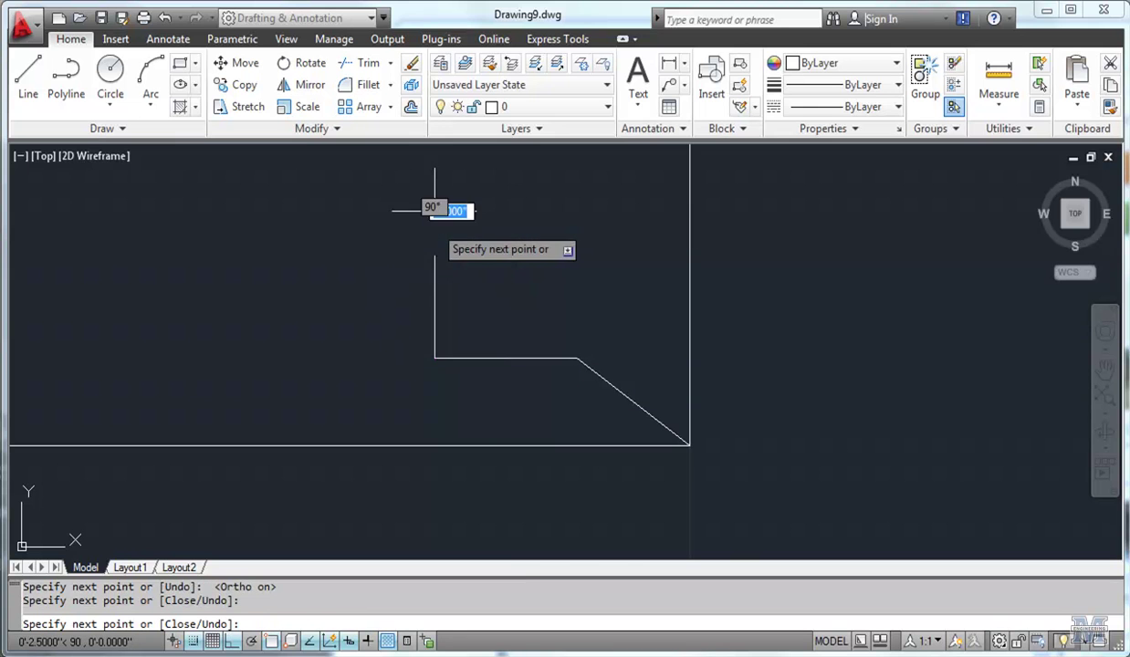
left_click(292, 240)
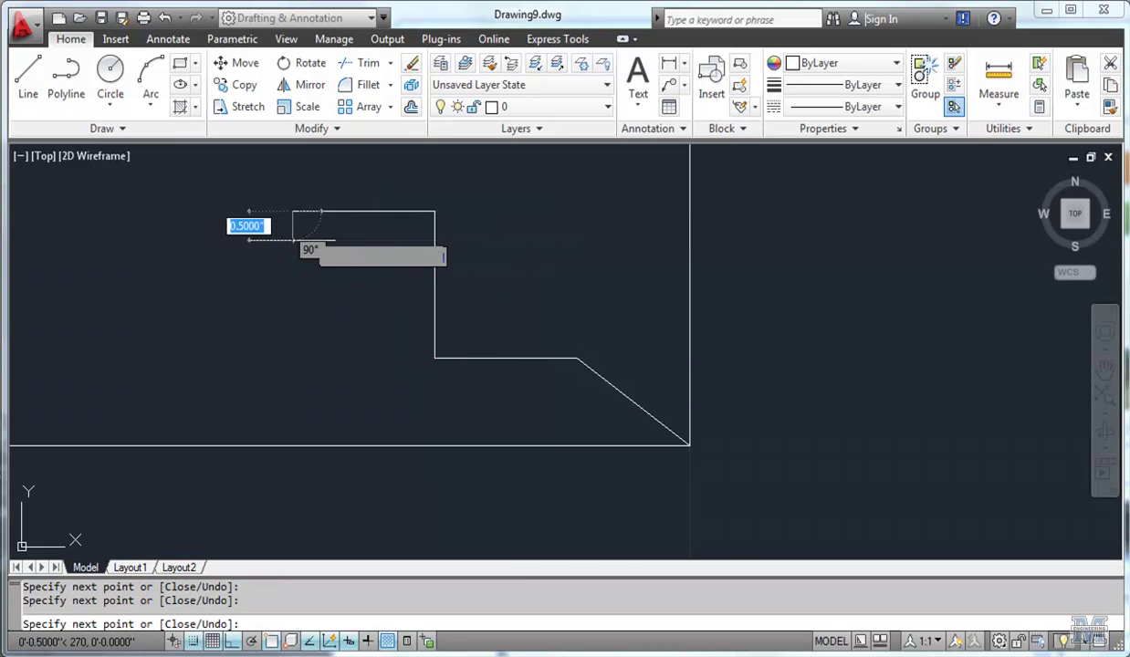
left_click(310, 416)
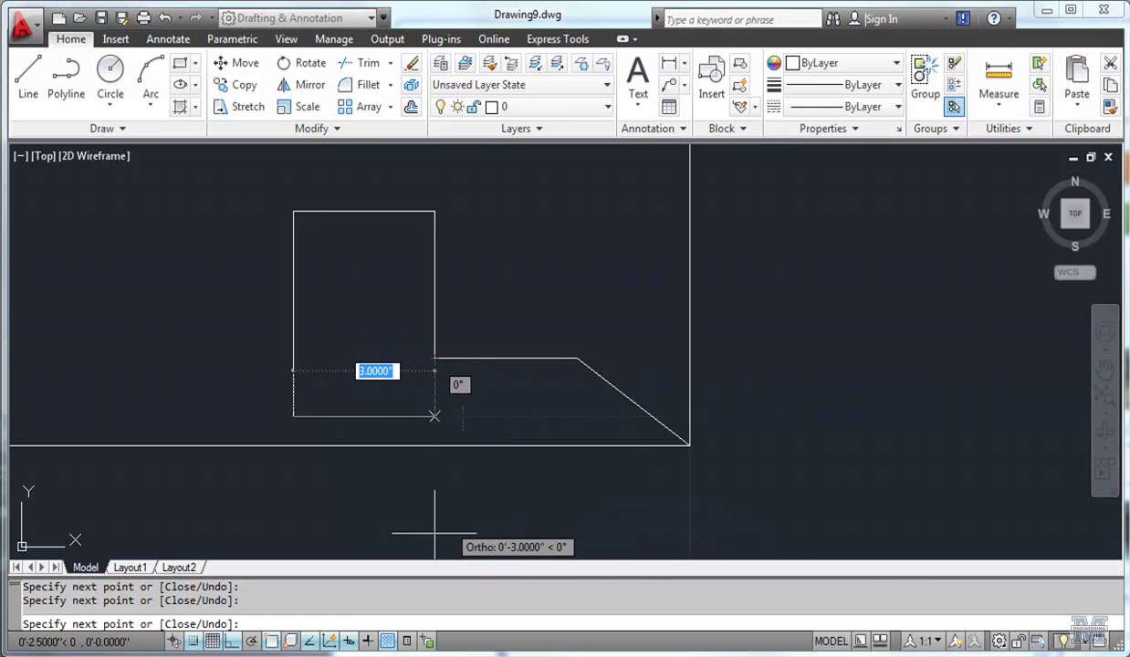
Switch Ortho off and Polar on, and set the polar increment angle to 45°.
left_click(232, 642)
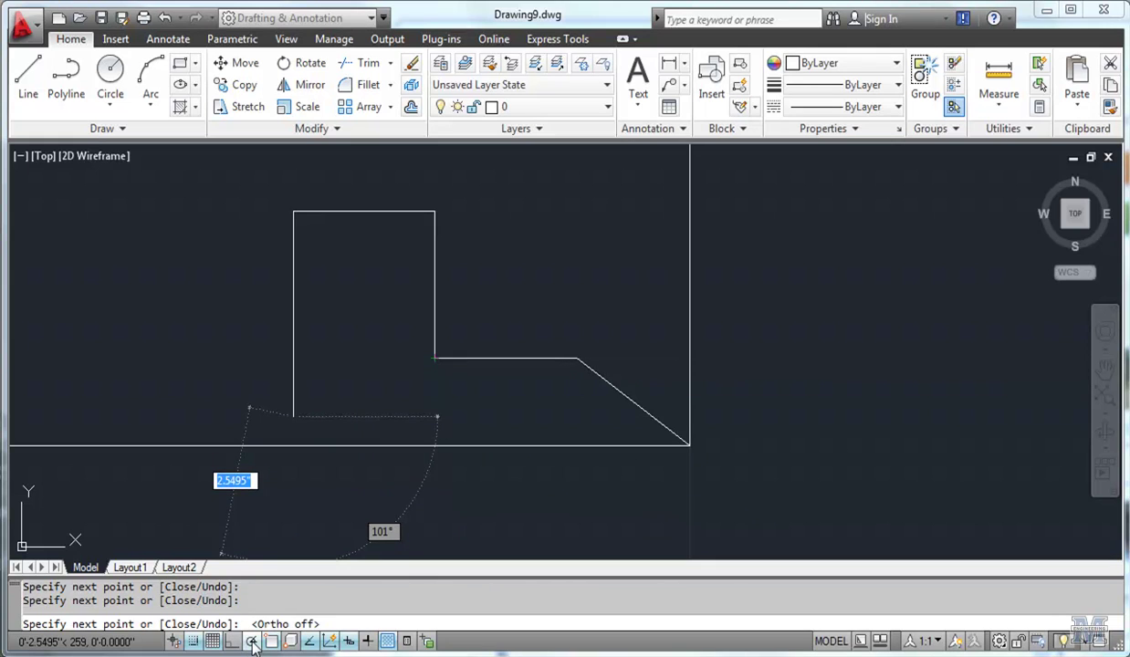
left_click(252, 642)
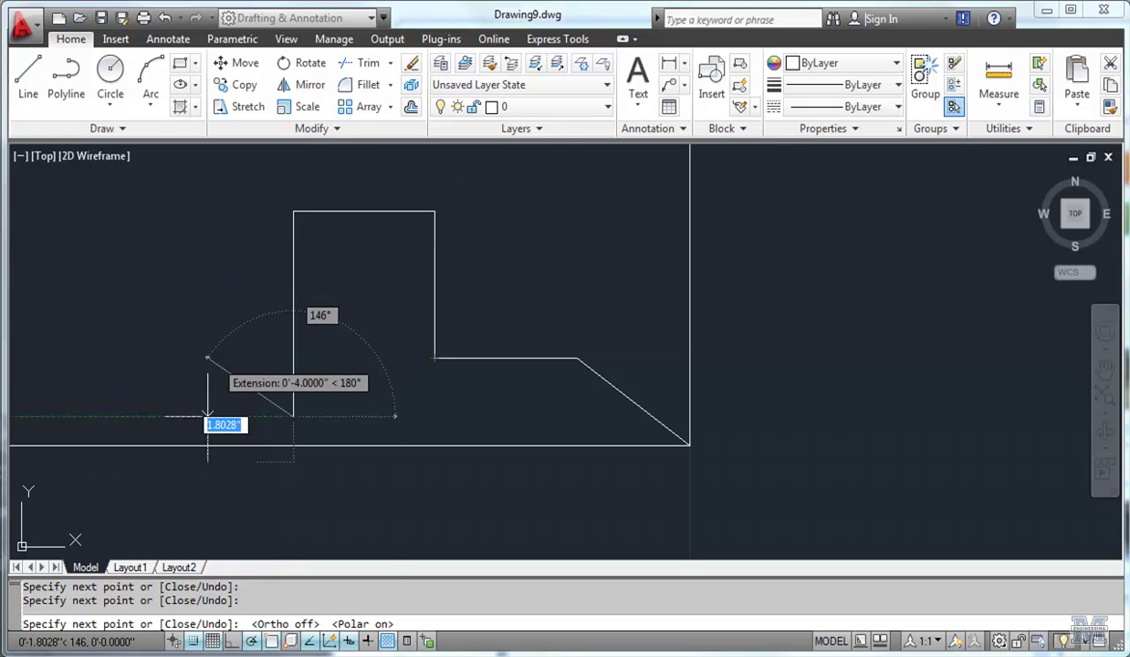
right_click(255, 644)
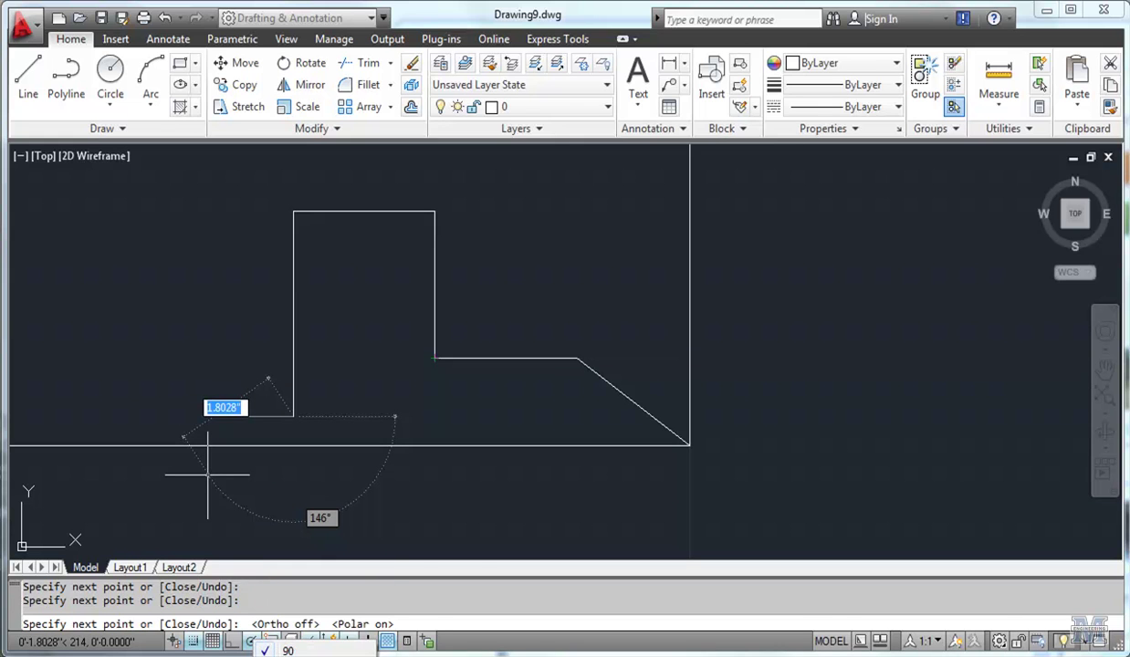
left_click(287, 651)
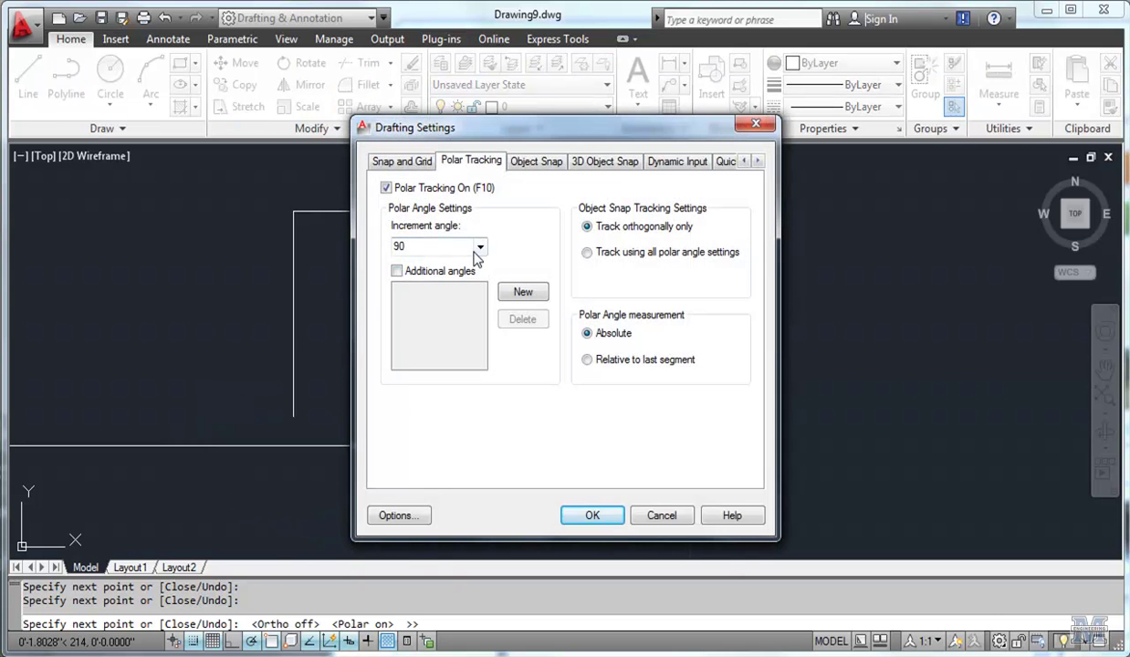
left_click(479, 247)
left_click(459, 271)
left_click(589, 516)
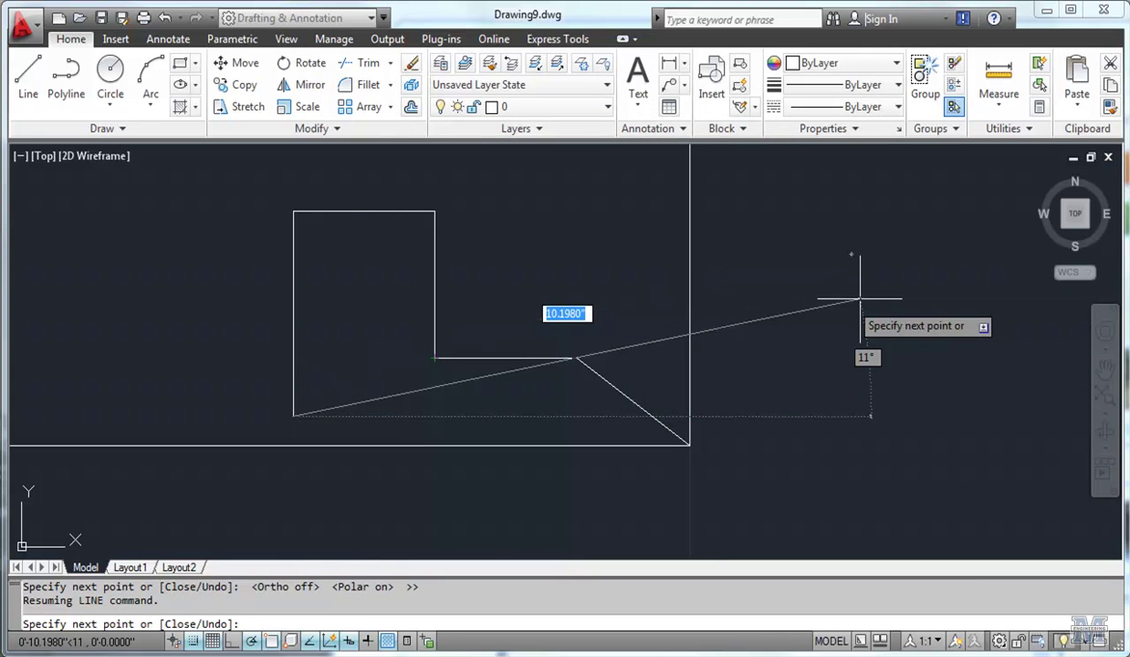
Enable Midpoint in the Object Snap settings alongside Endpoint, Center, Intersection and Extension.
key("F3")
key("F3")
key("F3")
key("F3")
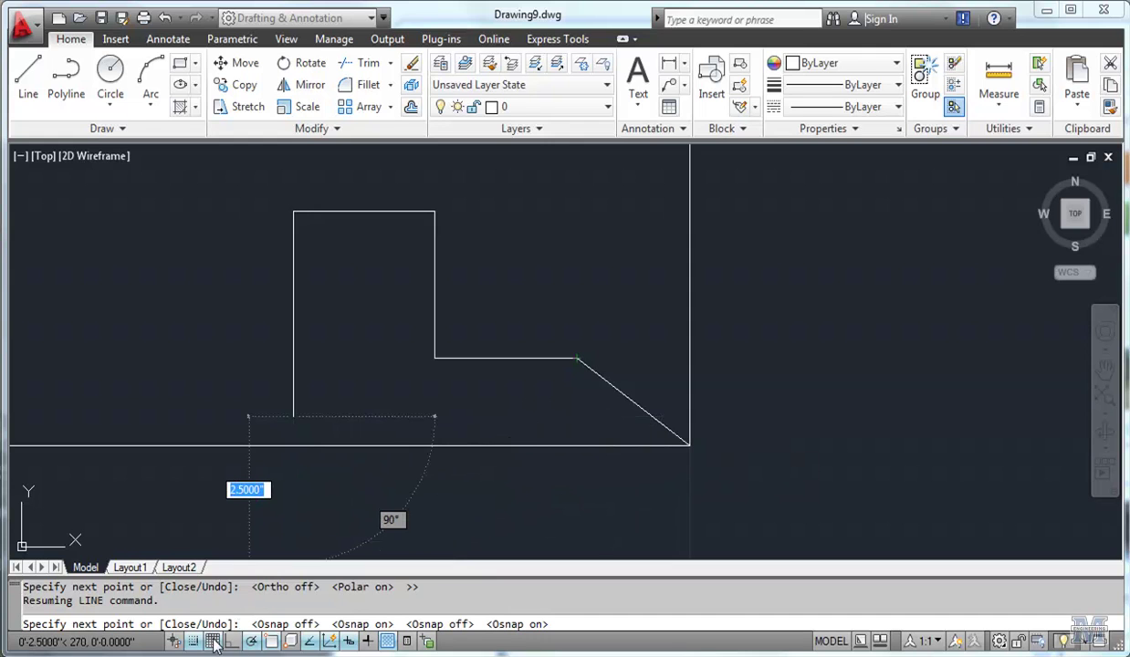
right_click(272, 643)
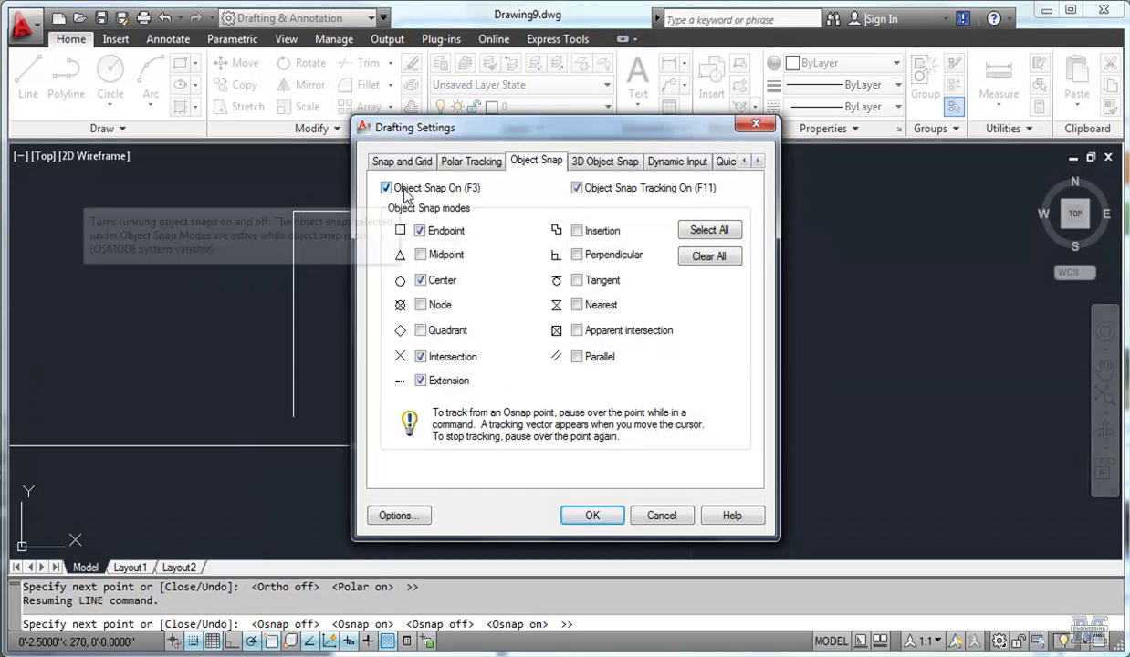
left_click(420, 230)
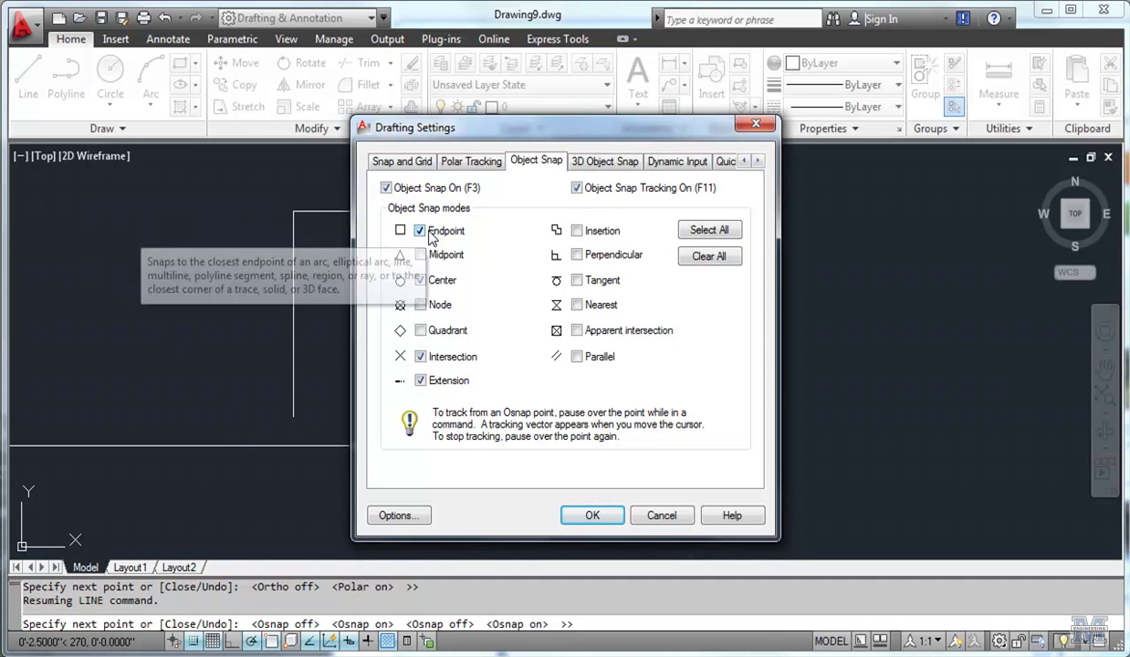
left_click(420, 255)
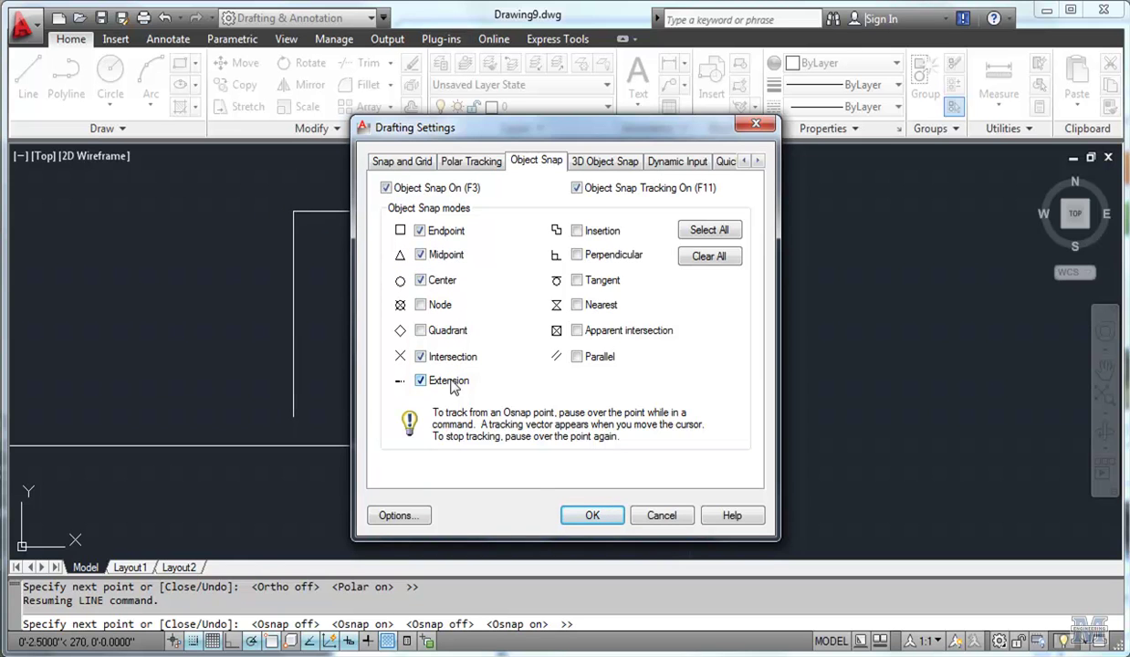
left_click(589, 516)
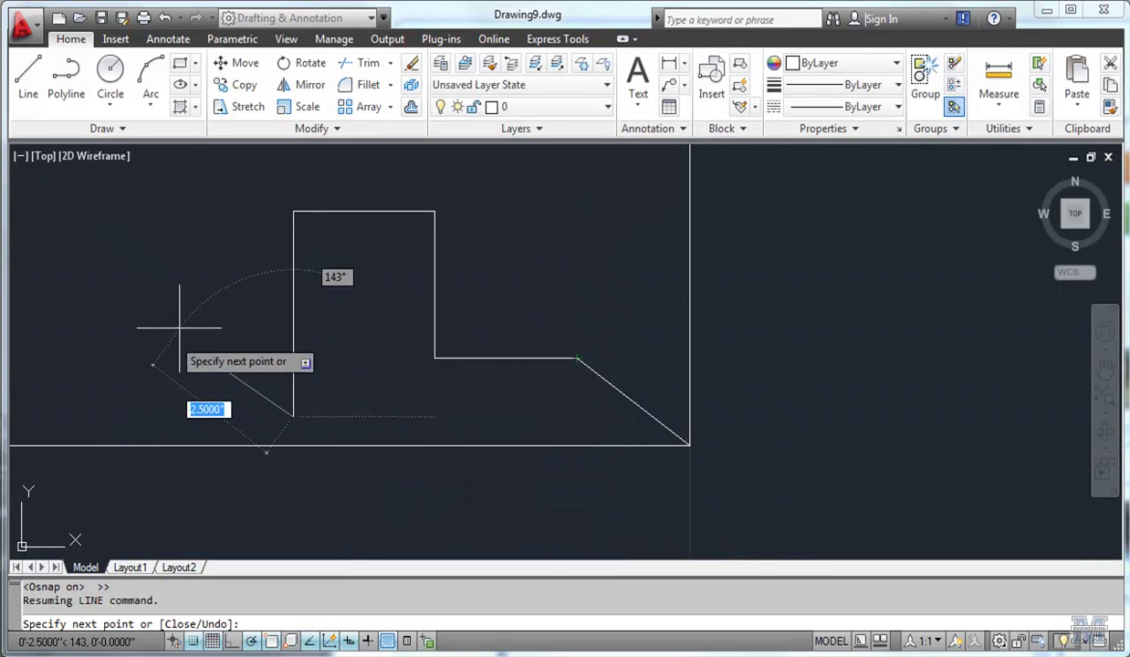
Finish the line and save Drawing8 as CIE101-02 in the CAD folder.
key("Return")
key("ctrl+q")
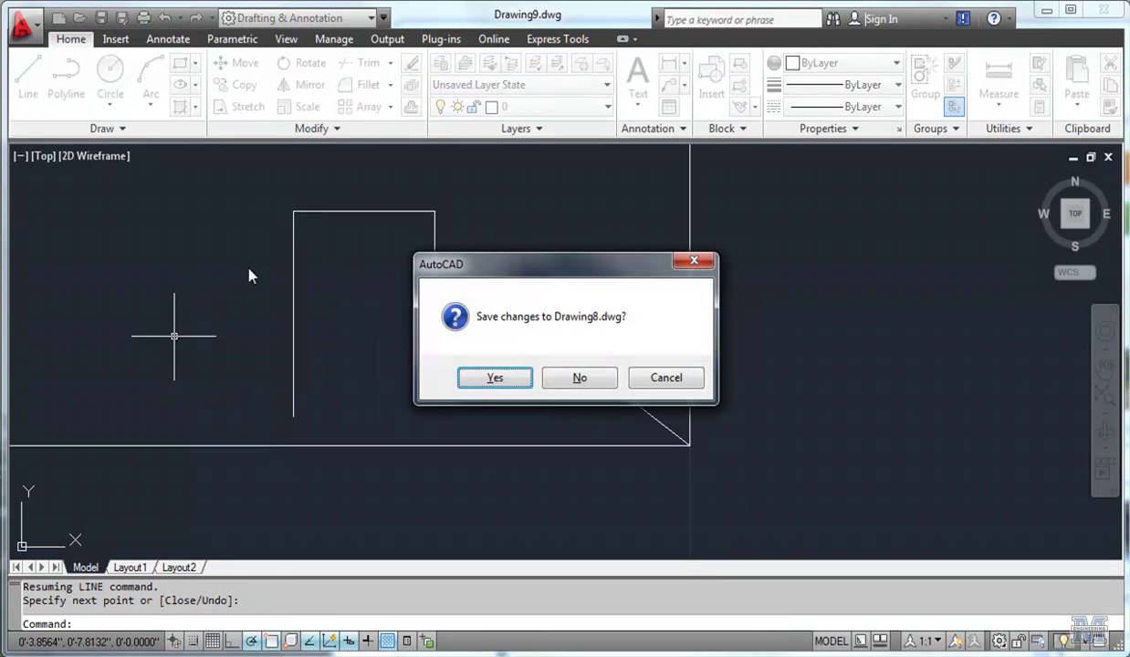
left_click(491, 383)
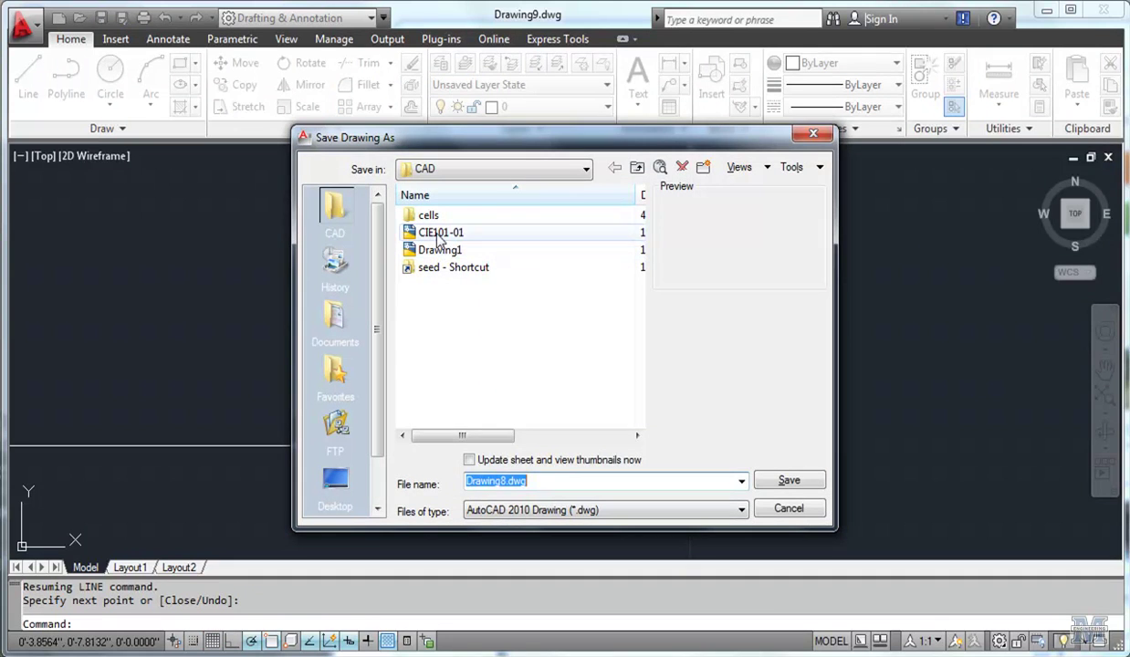
left_click(440, 235)
double_click(492, 481)
left_click(539, 481)
key("BackSpace")
type("2")
key("Return")
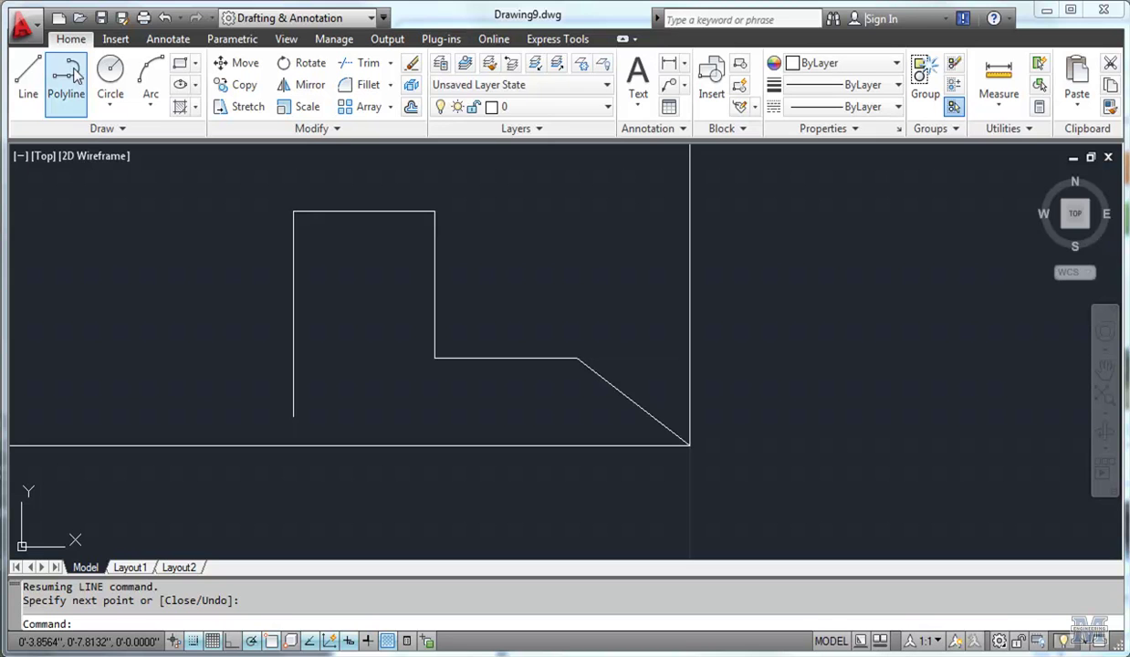
Uncheck Snap On in the Snap and Grid settings to disable grid snapping.
left_click(69, 77)
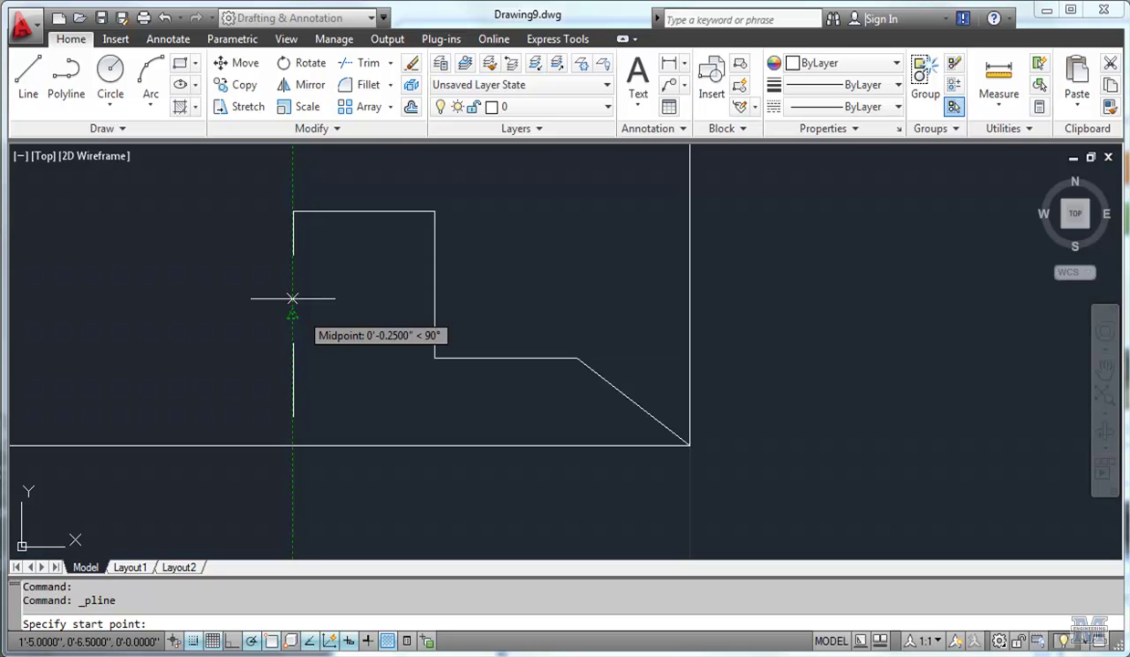
scroll(293, 298, "down", 4)
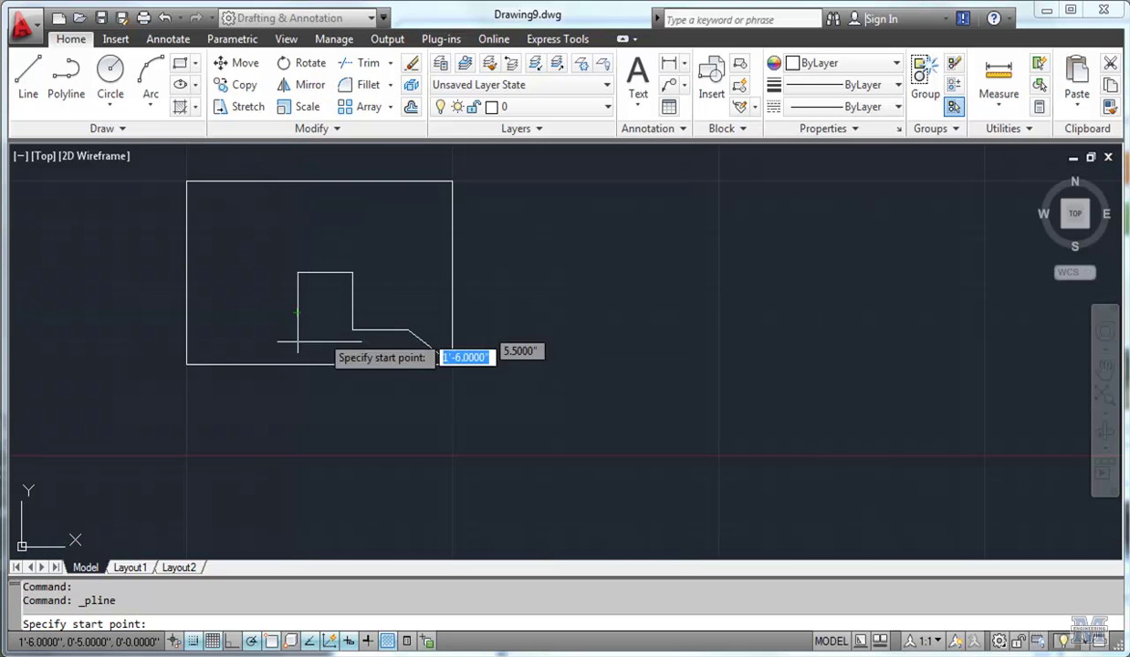
right_click(213, 642)
left_click(264, 654)
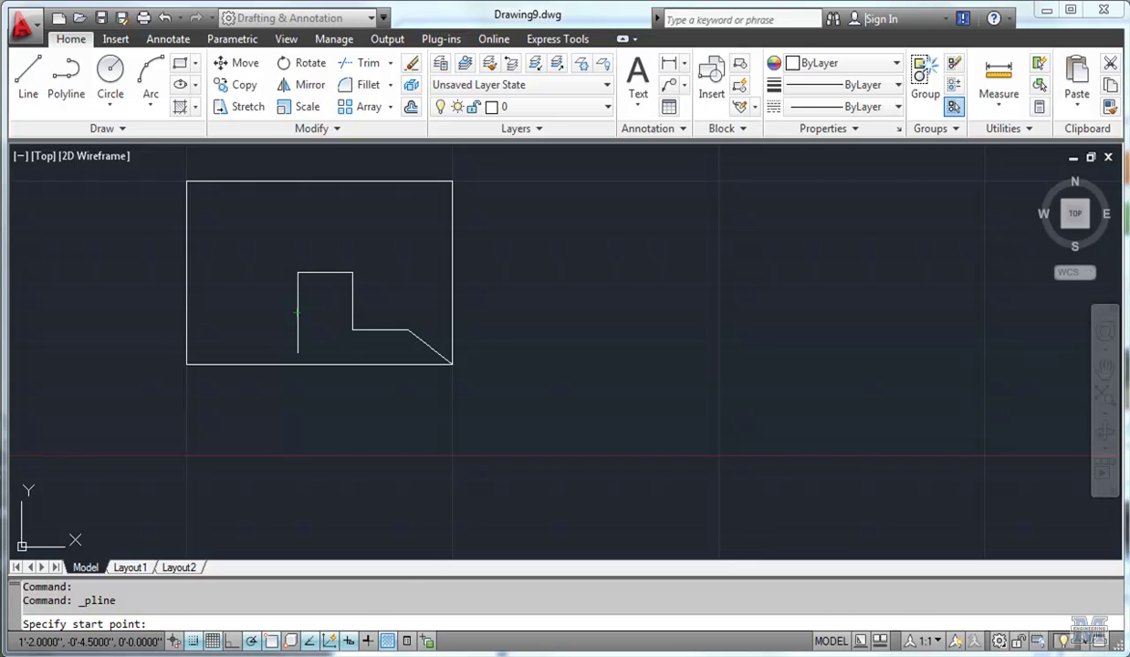
left_click(391, 188)
left_click(589, 516)
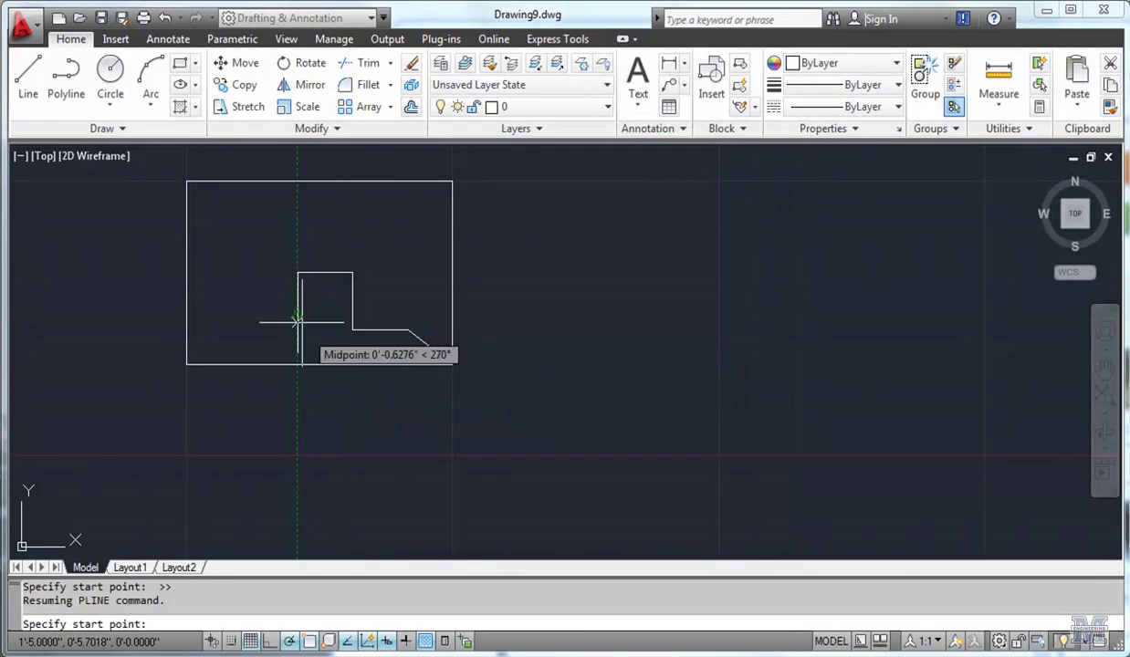
Draw a polyline from the left edge's midpoint to the inner vertical edge's midpoint.
scroll(297, 313, "up", 3)
scroll(295, 310, "up", 2)
left_click(66, 80)
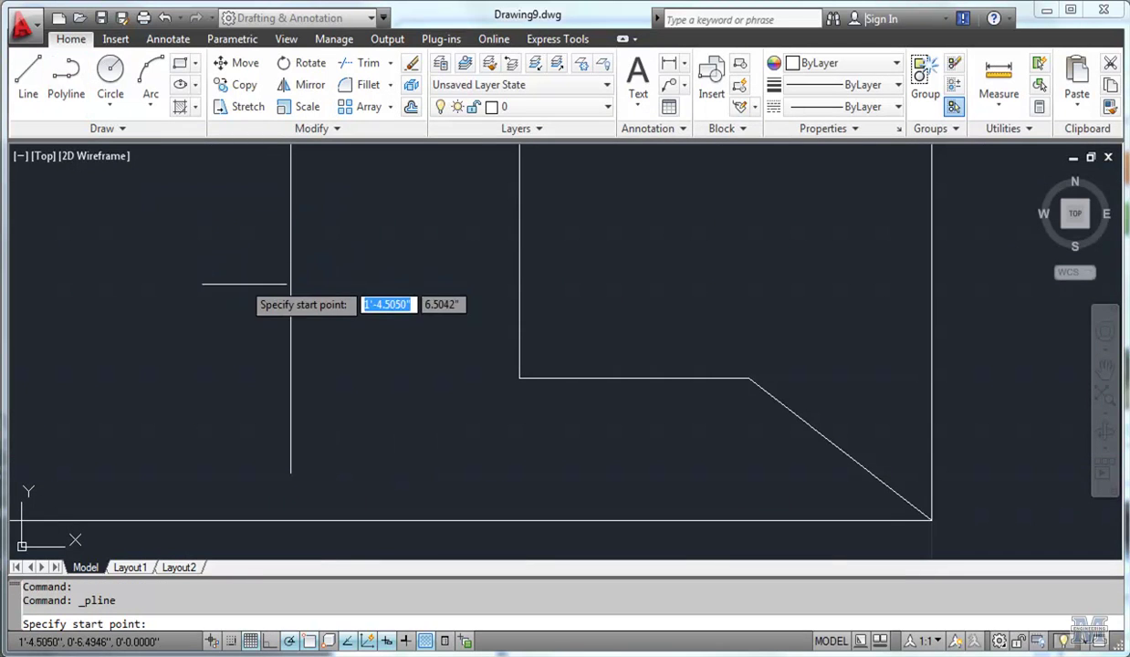
left_click(291, 308)
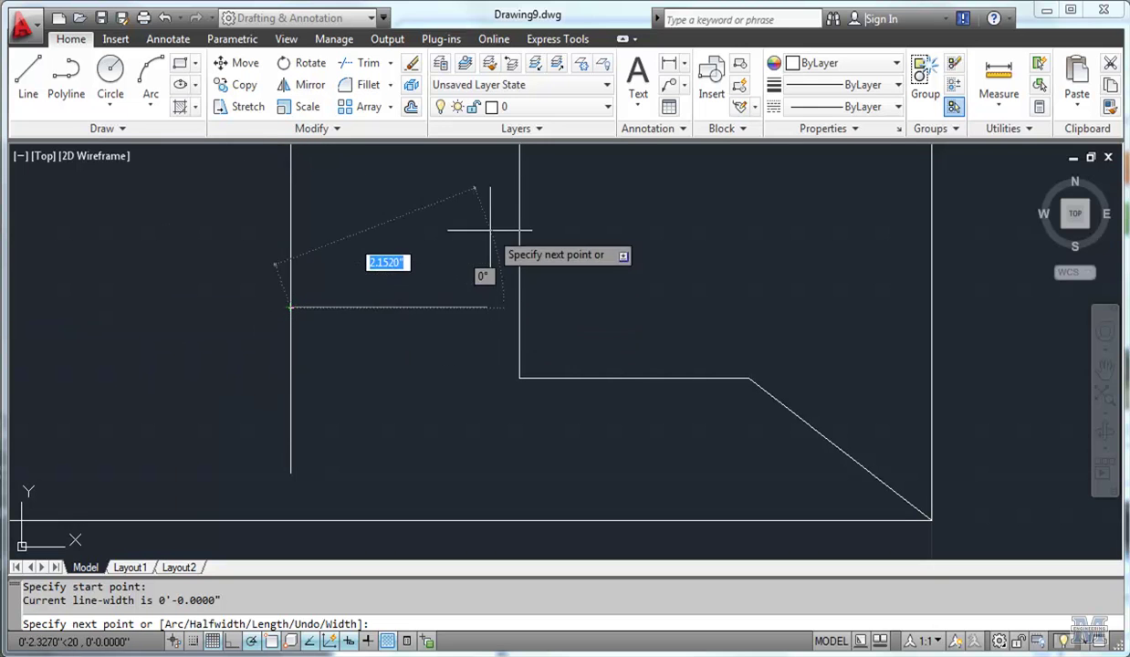
scroll(445, 315, "down", 3)
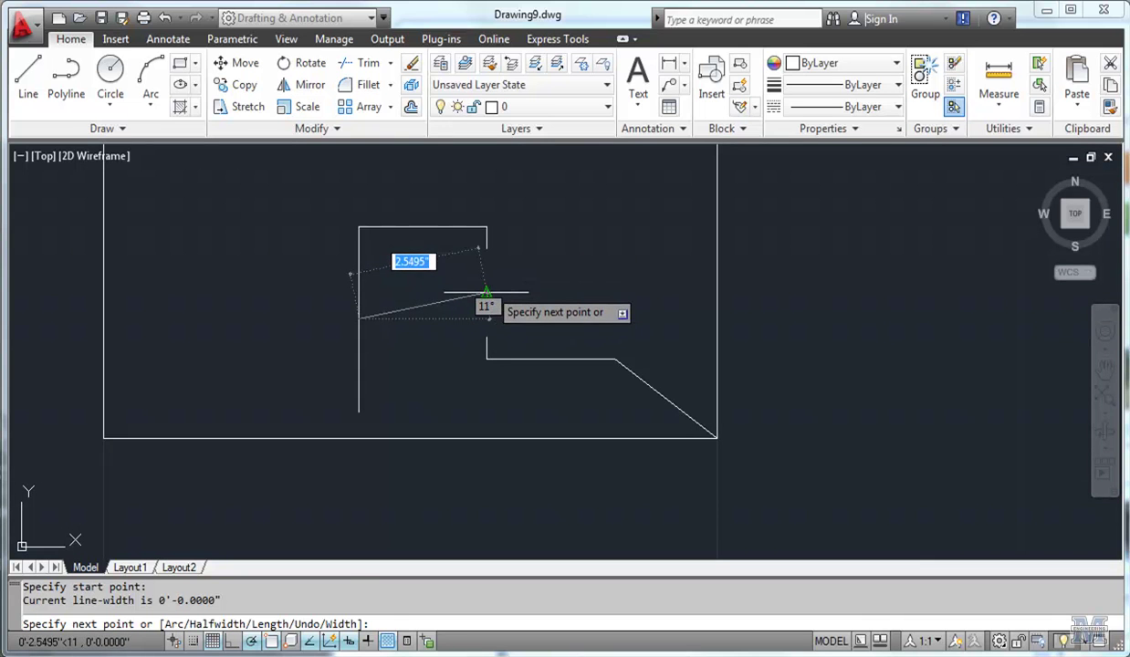
left_click(486, 292)
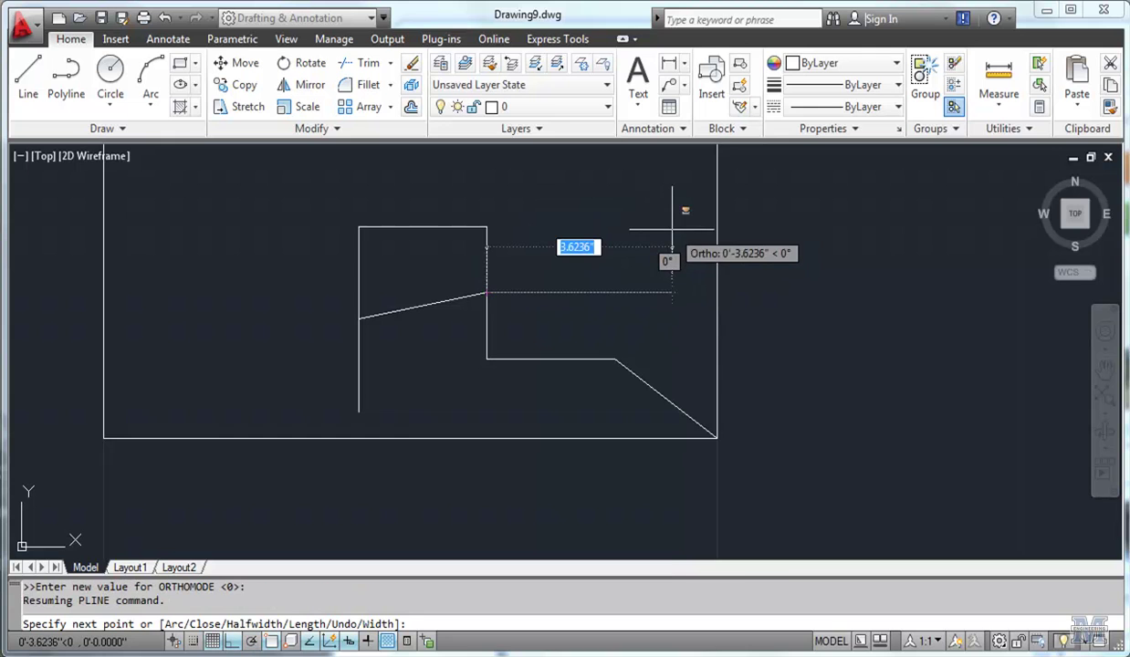
With Ortho on, extend the polyline to the midpoint of the box's right edge.
right_click(675, 234, "shift")
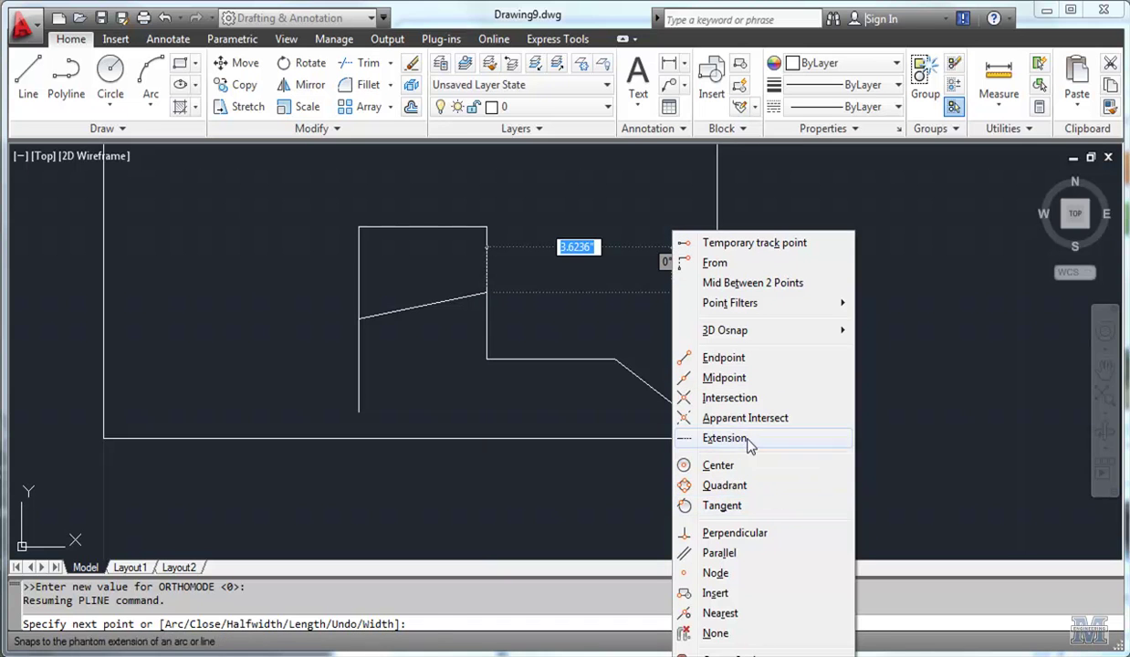
left_click(760, 380)
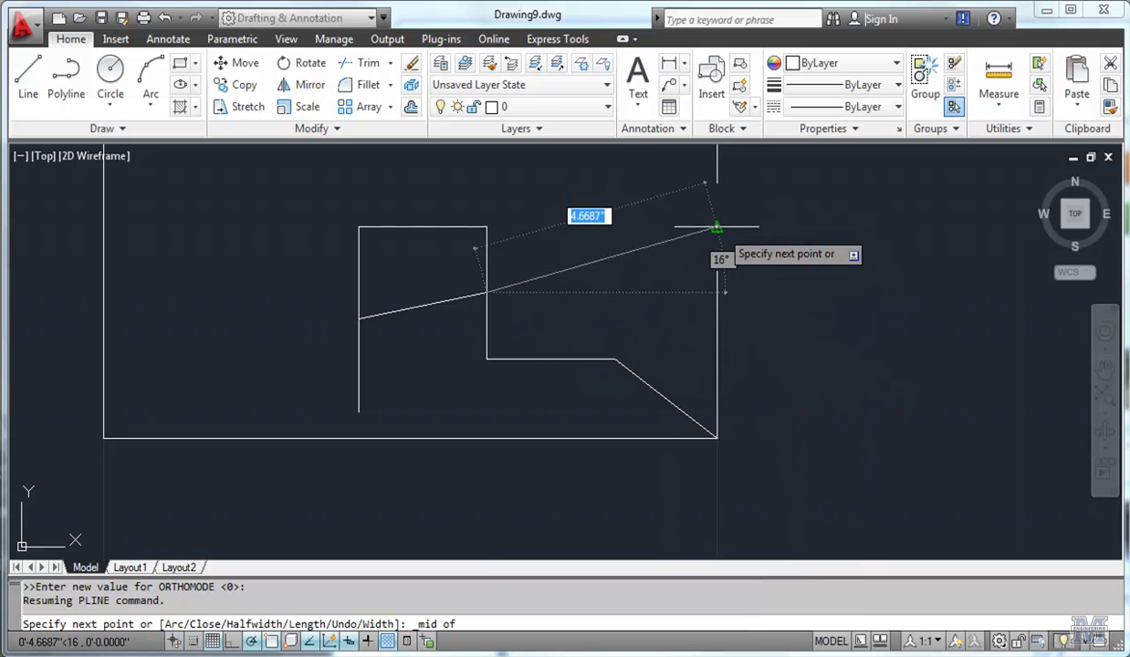
left_click(718, 226)
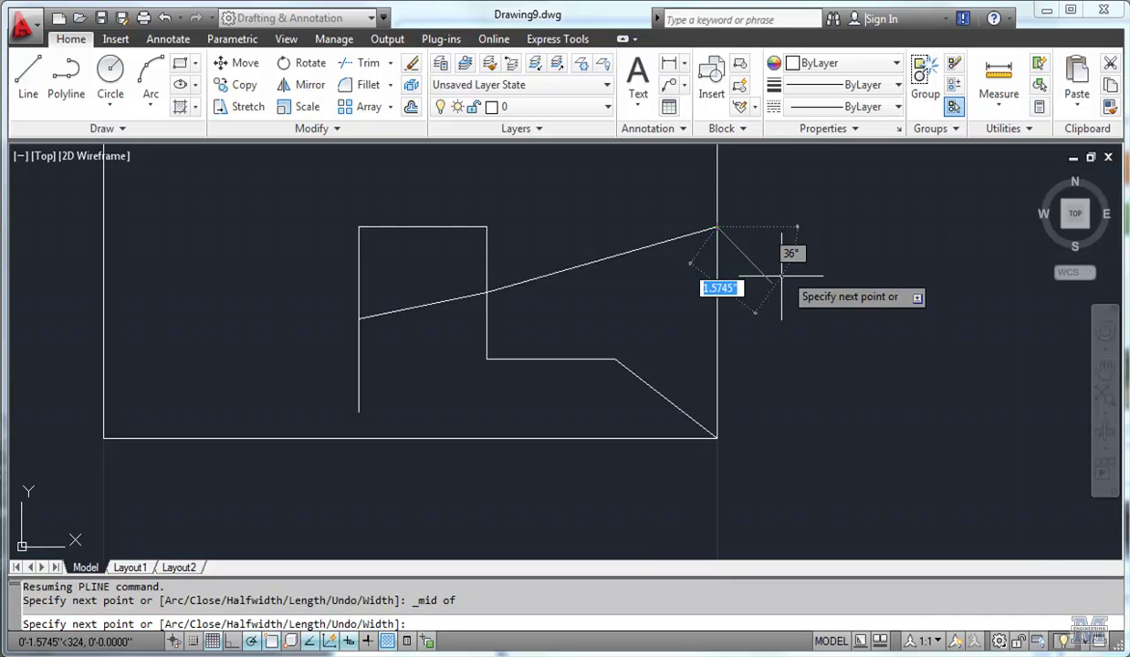
Add a polyline vertex at FROM offset 4",4" from the box's lower-right corner.
type("from")
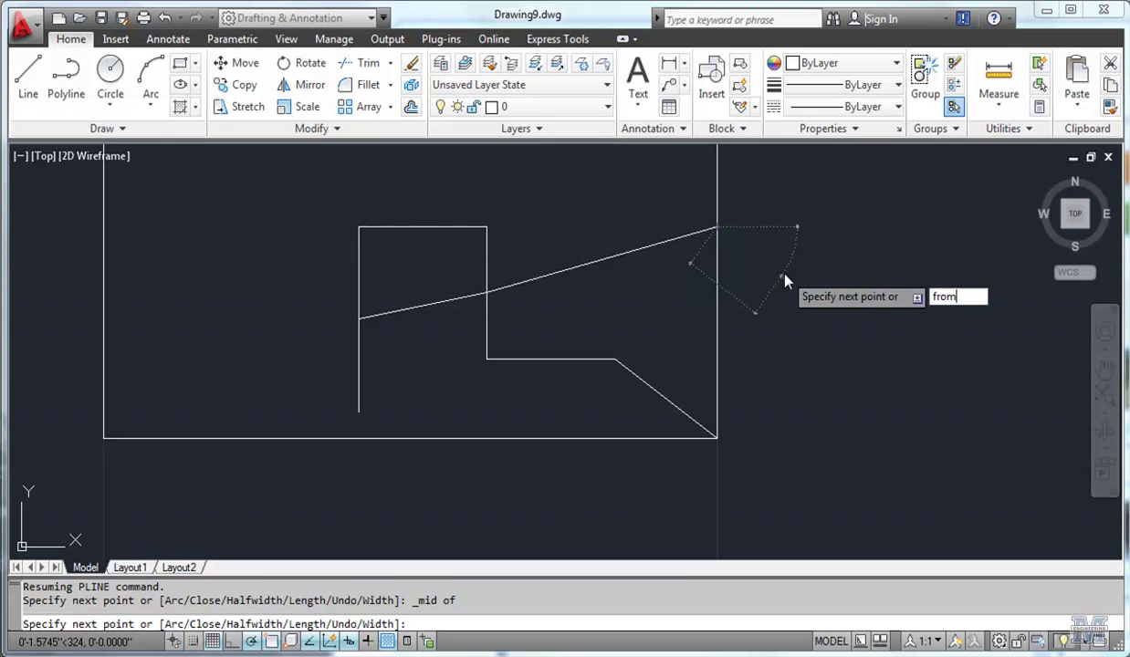
key("Return")
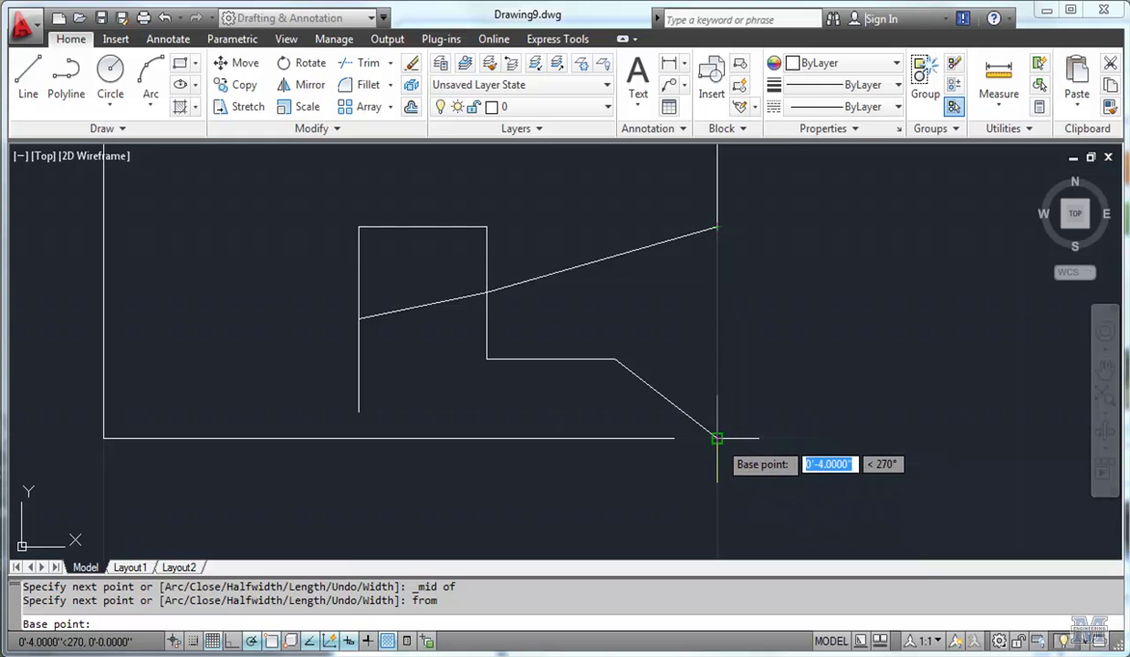
left_click(718, 439)
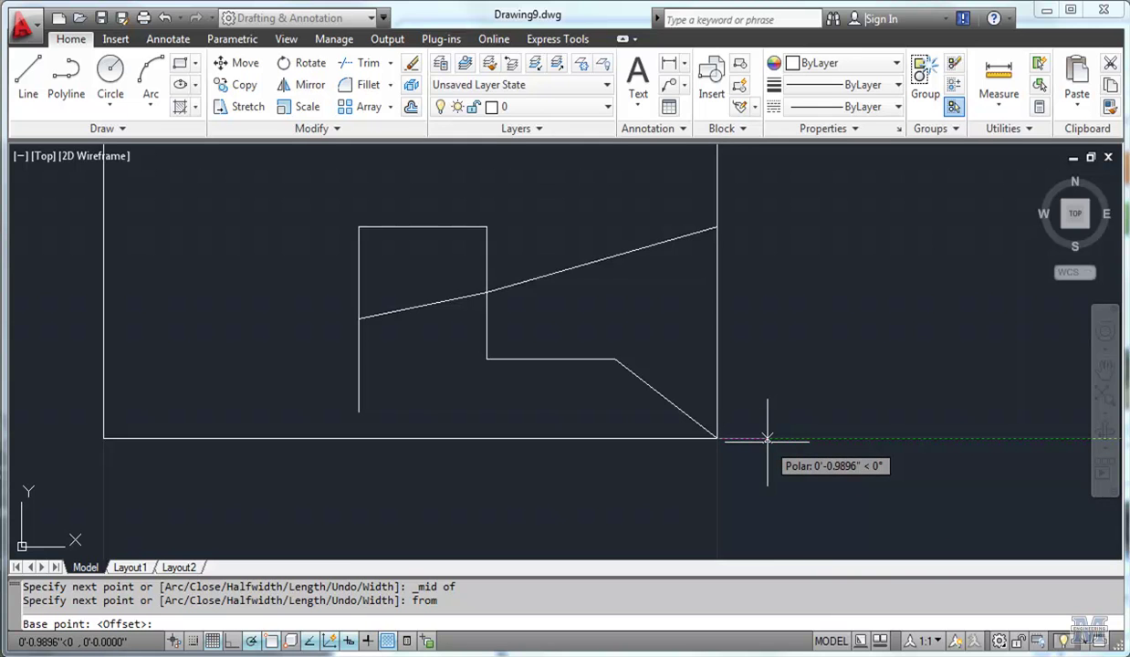
type("4\"")
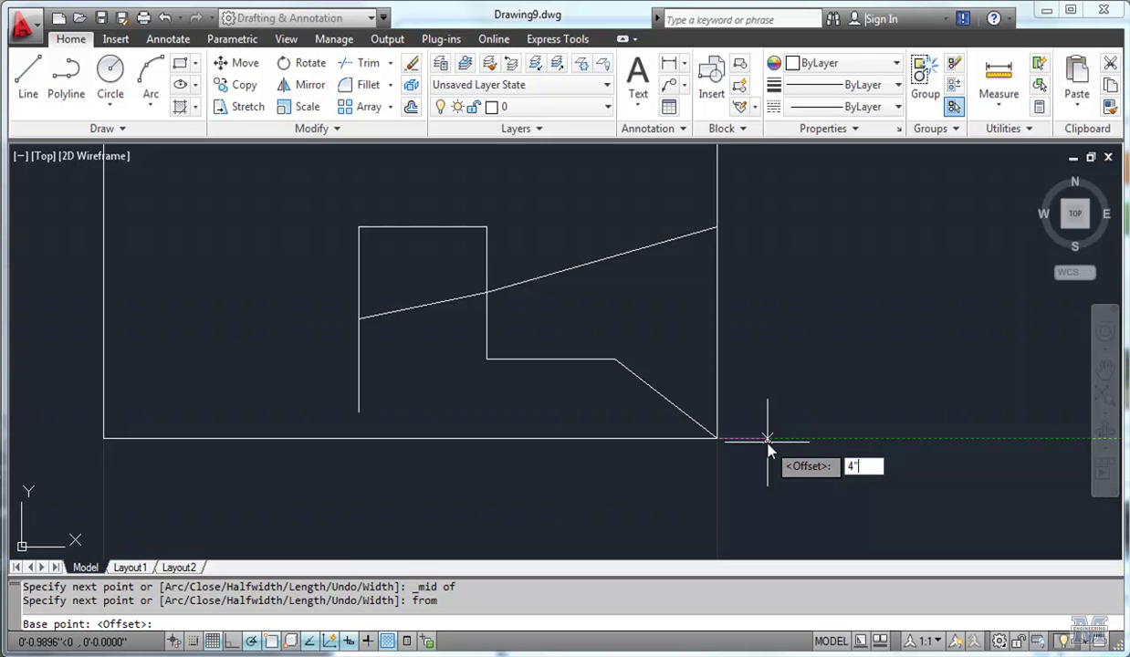
key("Tab")
type("4\"")
key("Return")
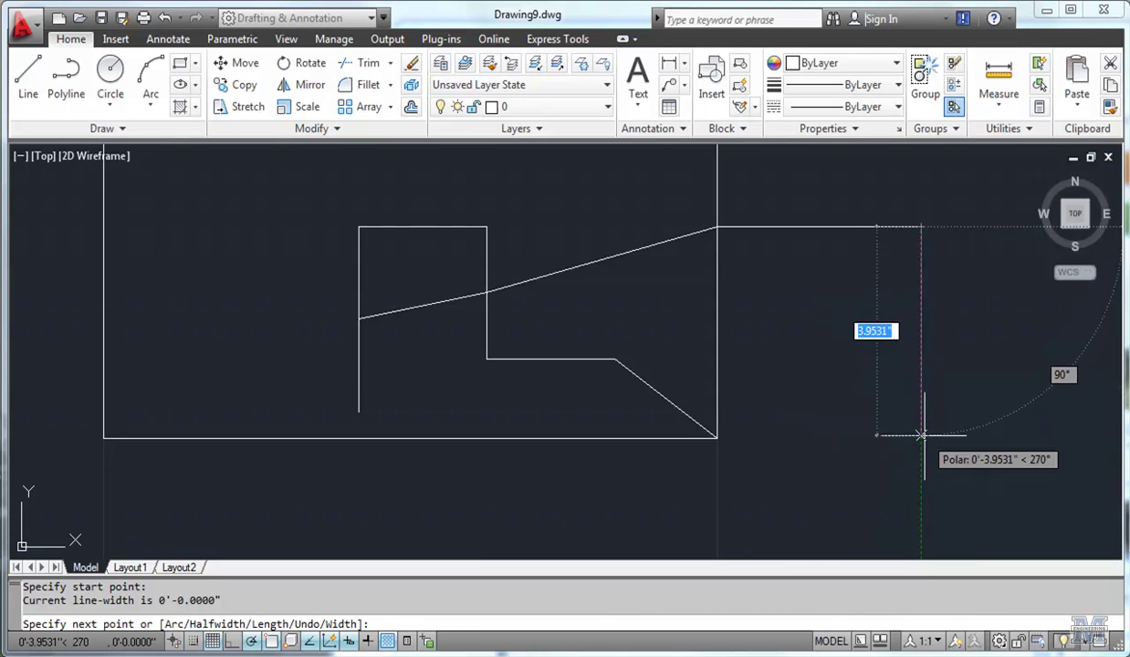
Draw a 4" segment straight down, then return to the box's lower-right corner.
type("4")
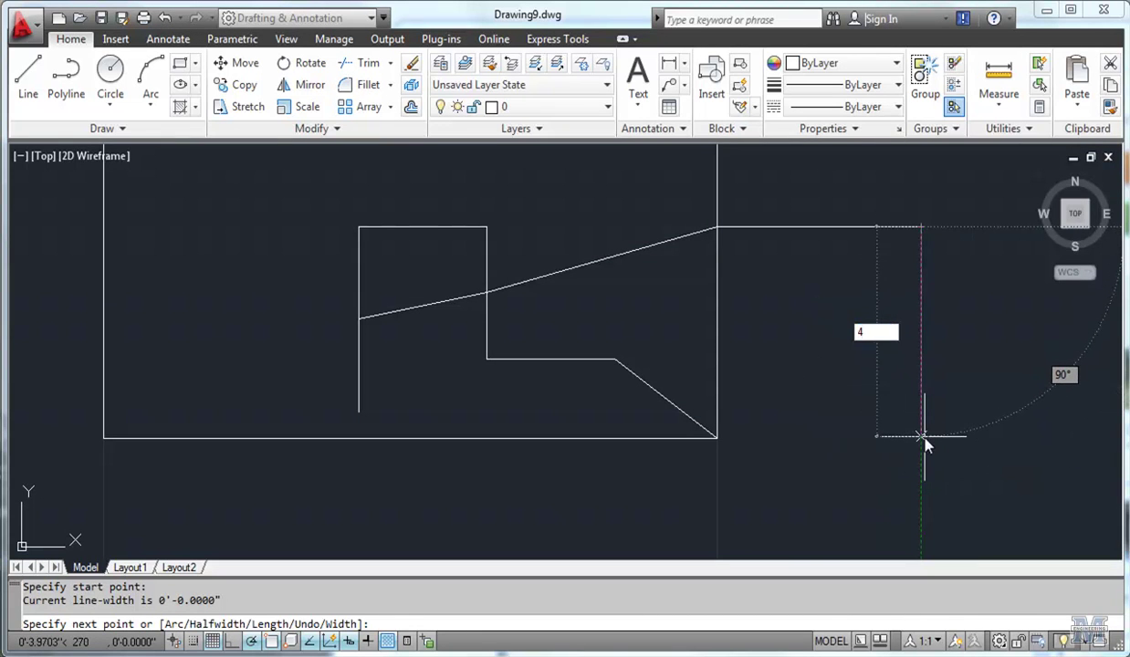
type("\"")
key("Return")
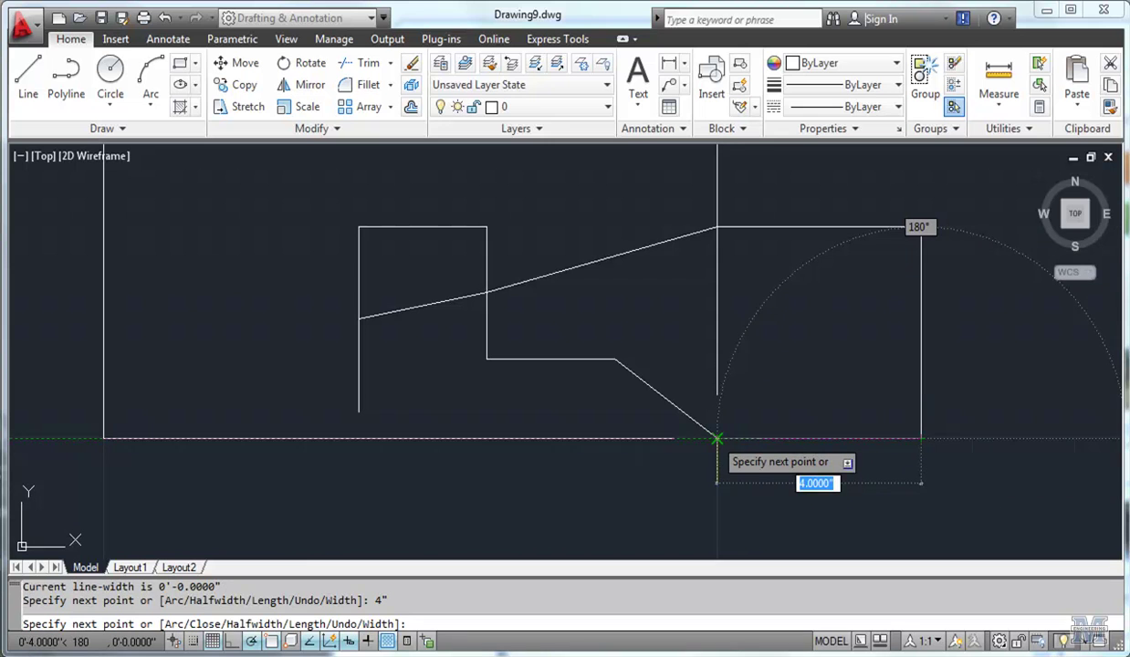
left_click(718, 439)
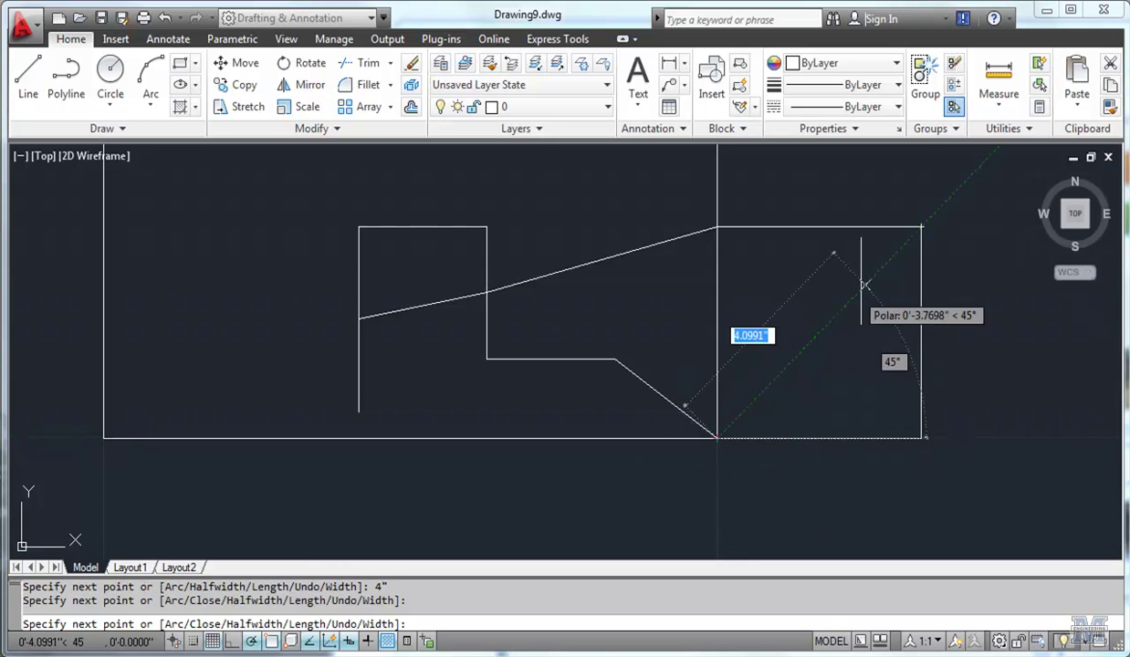
right_click(967, 392)
left_click(981, 334)
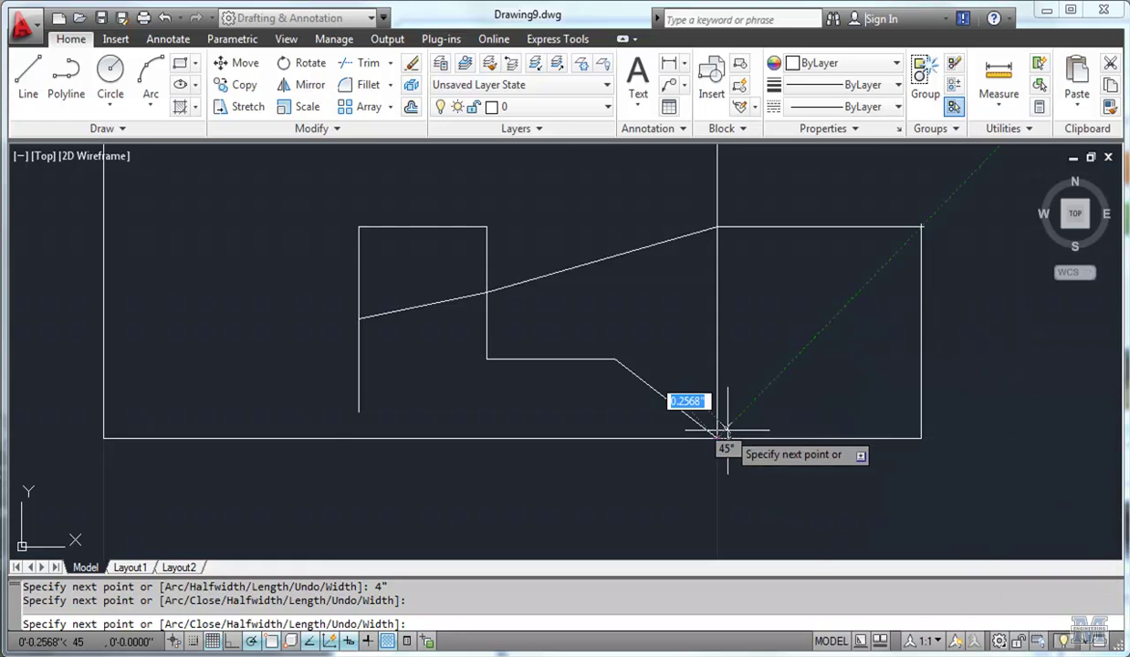
scroll(717, 436, "down", 4)
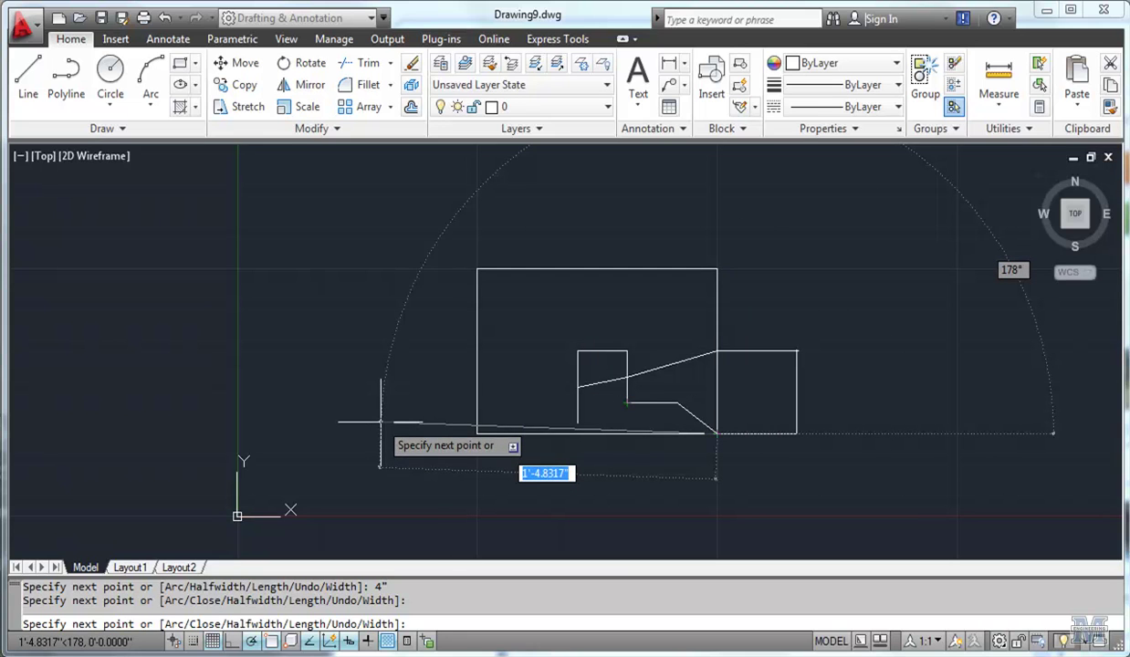
Start a new polyline at FROM offset @-4",6" from the box's top-left corner.
key("Return")
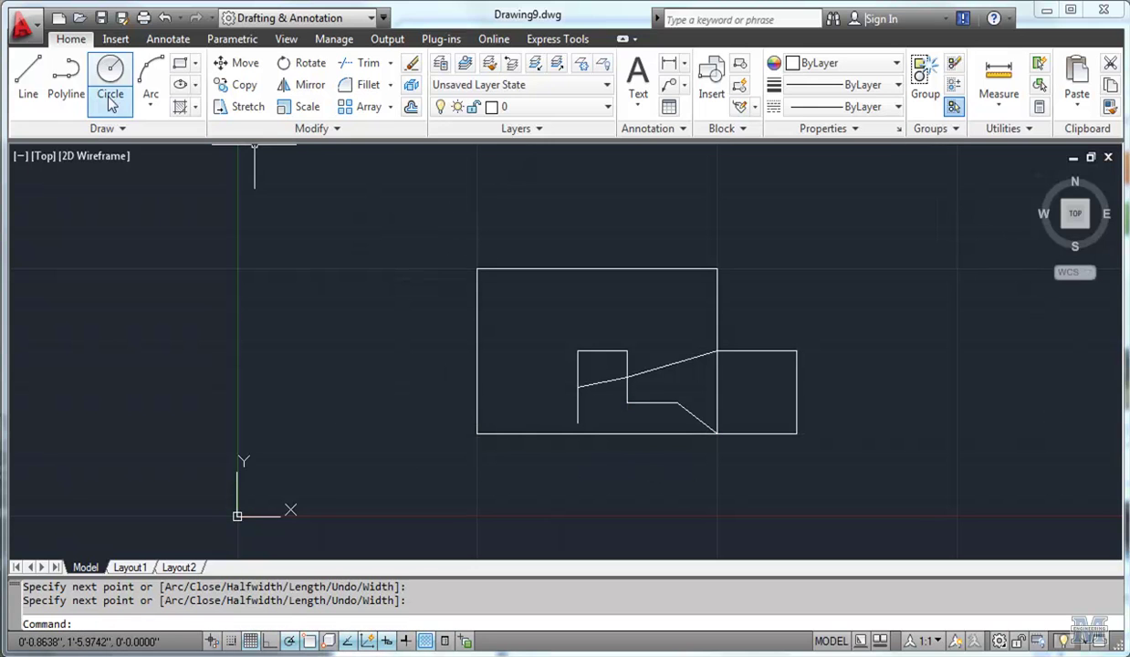
left_click(65, 77)
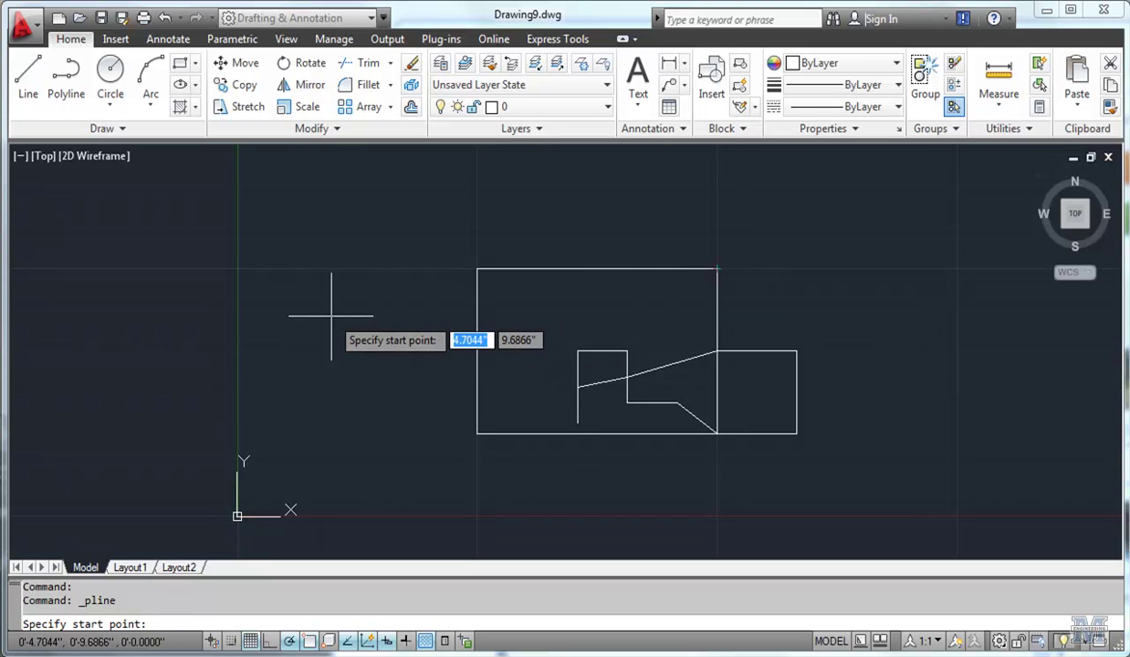
type("from")
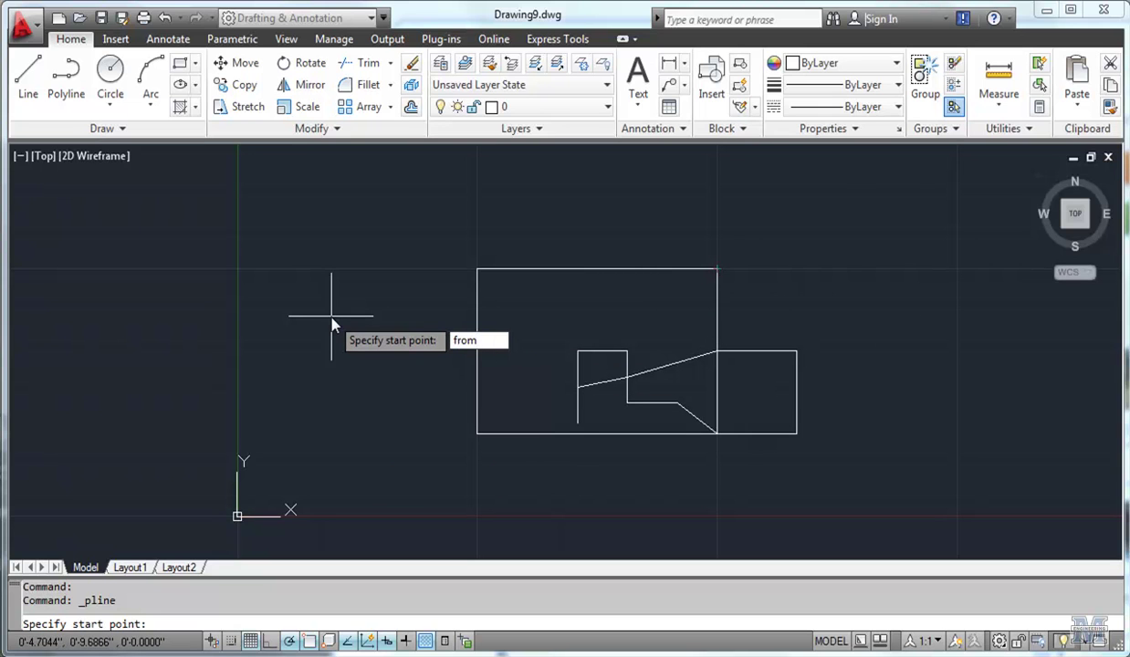
key("Return")
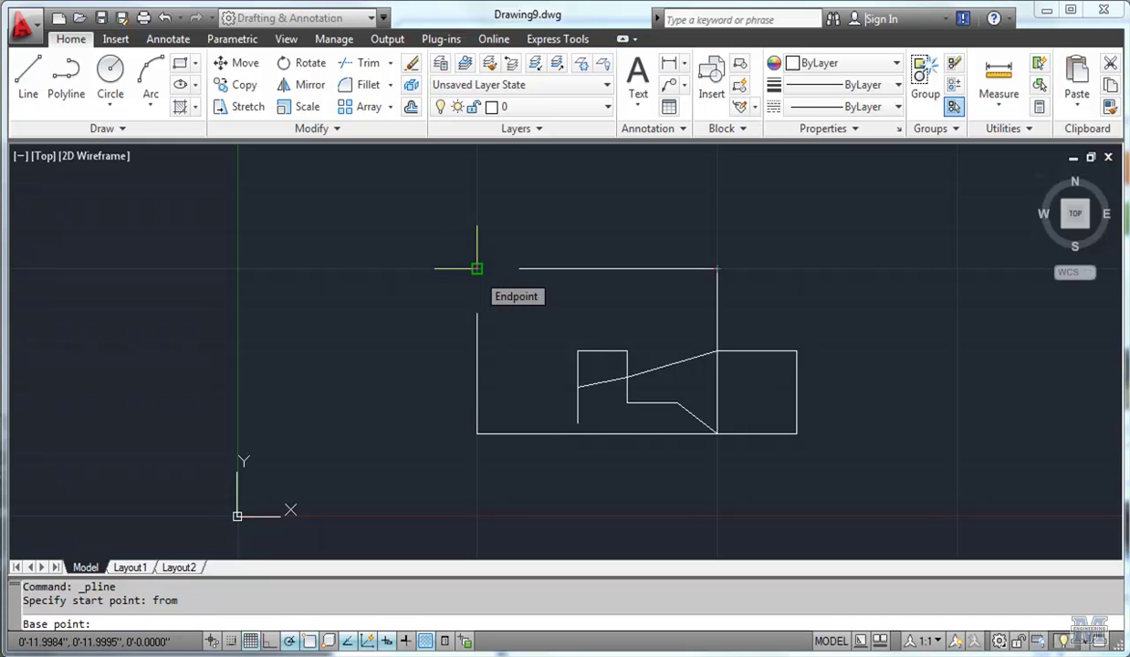
left_click(477, 268)
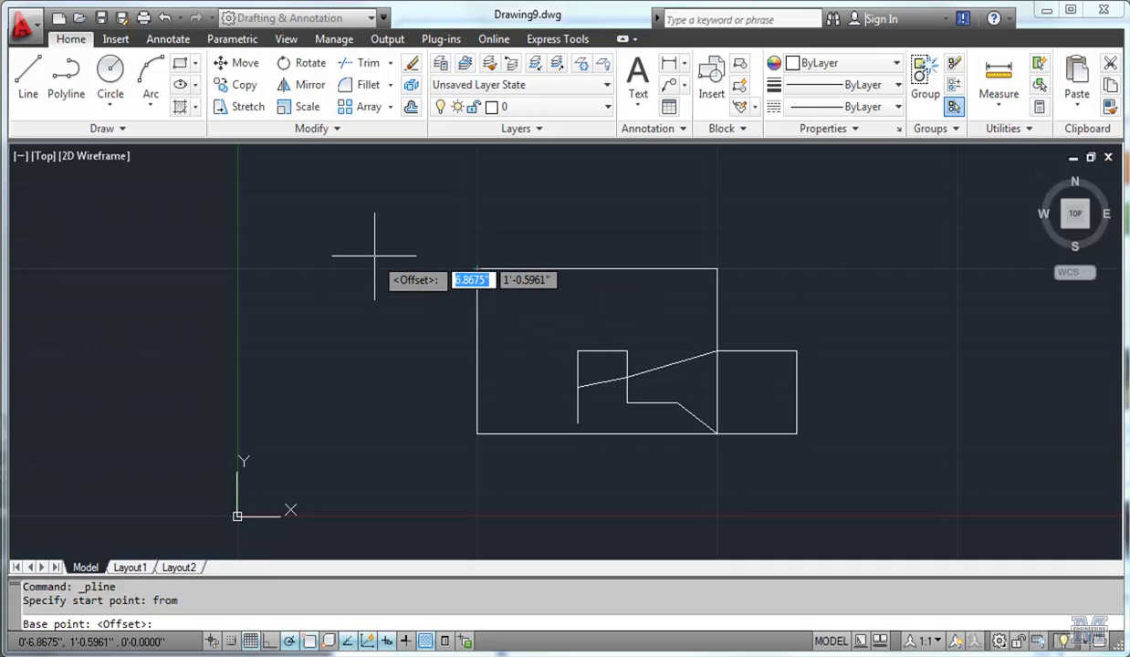
type("@")
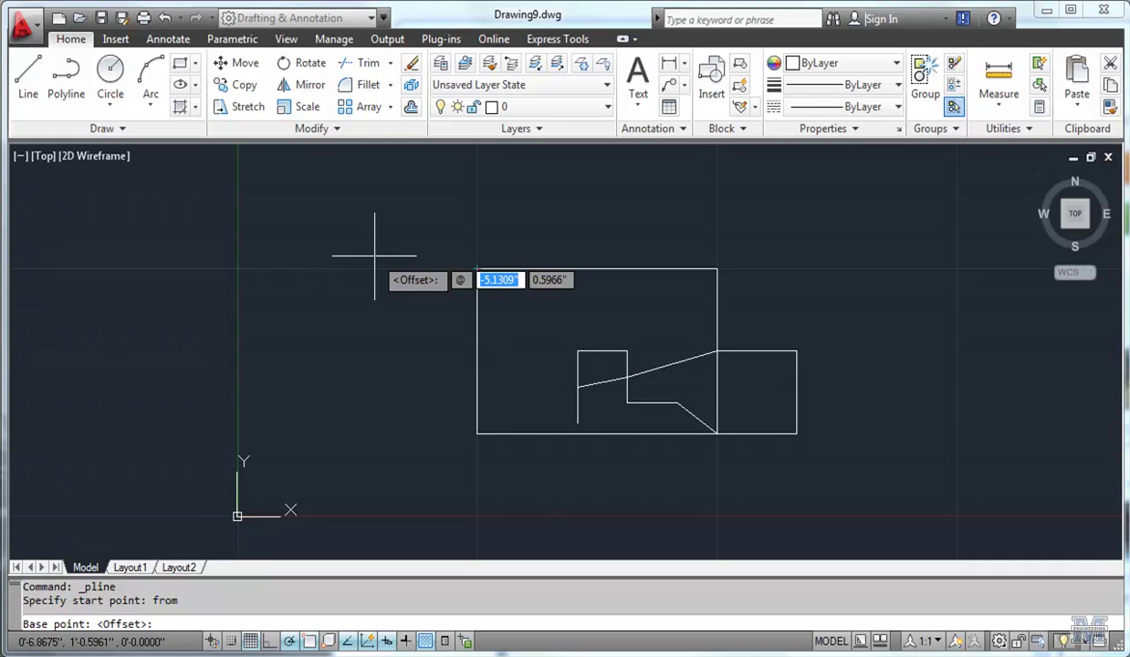
type("-4\"")
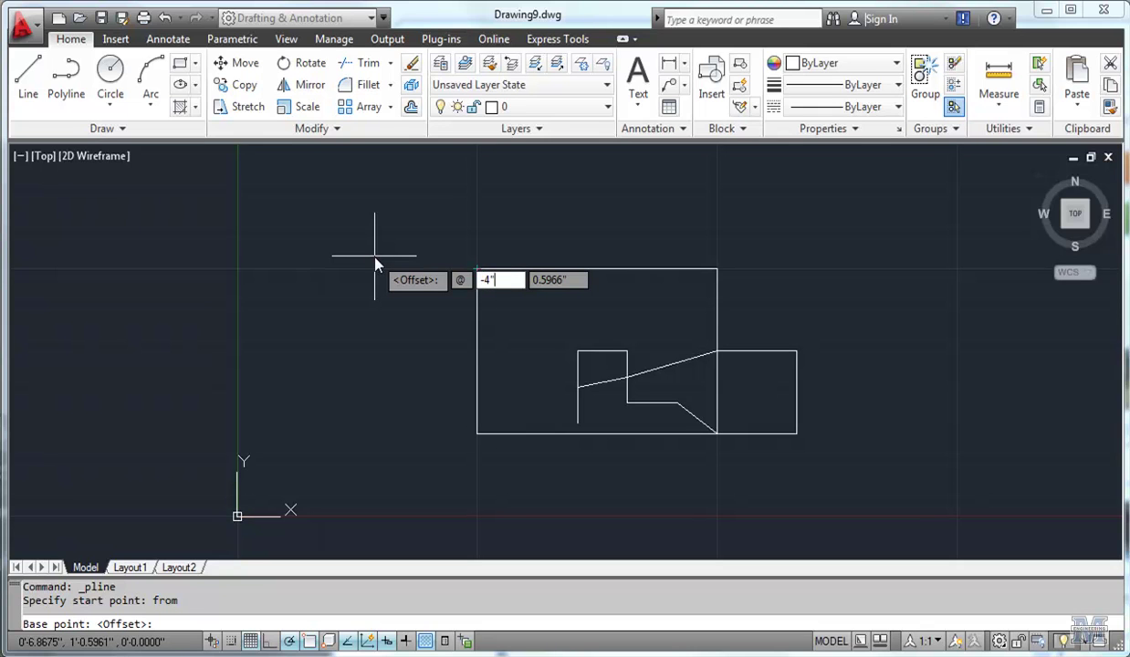
key("Tab")
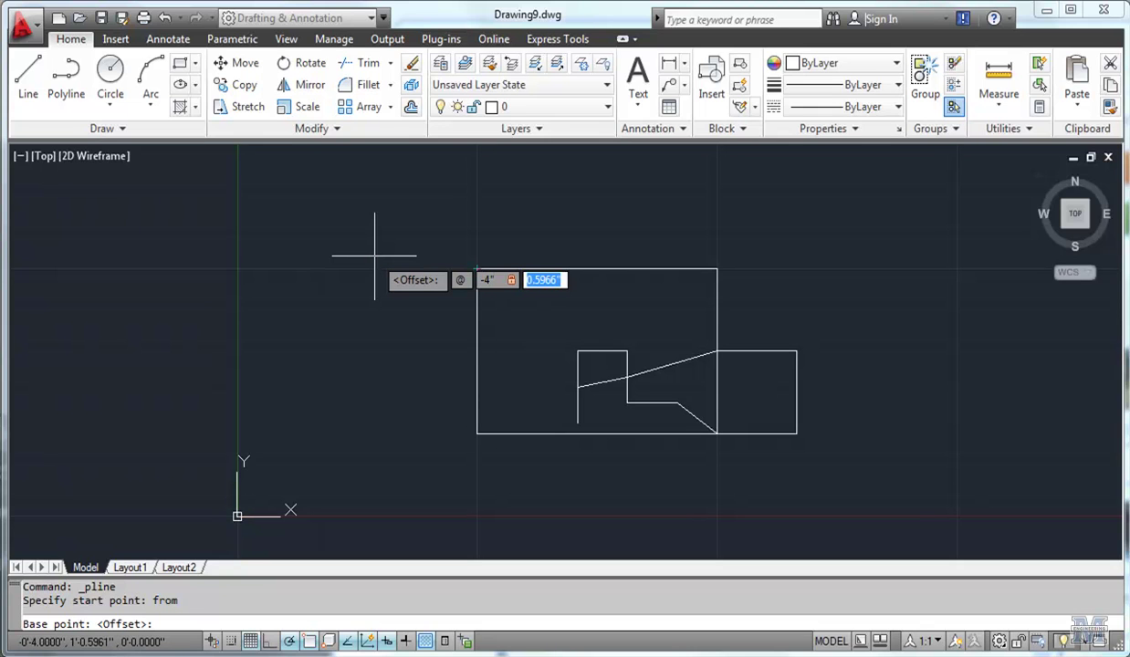
type("6\"")
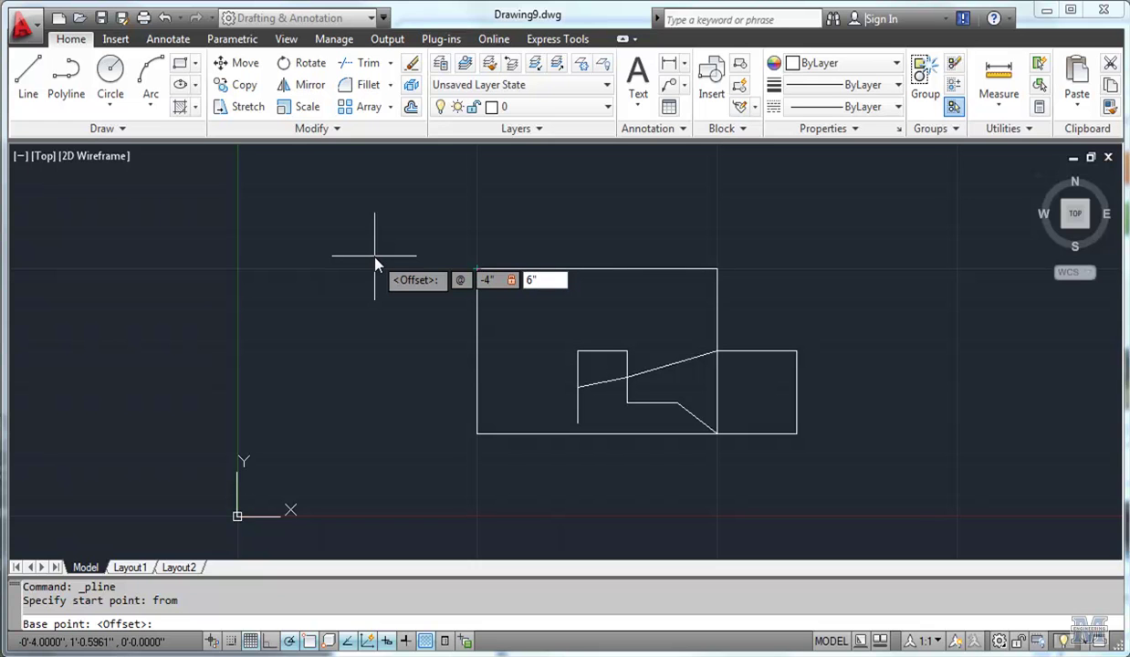
key("Return")
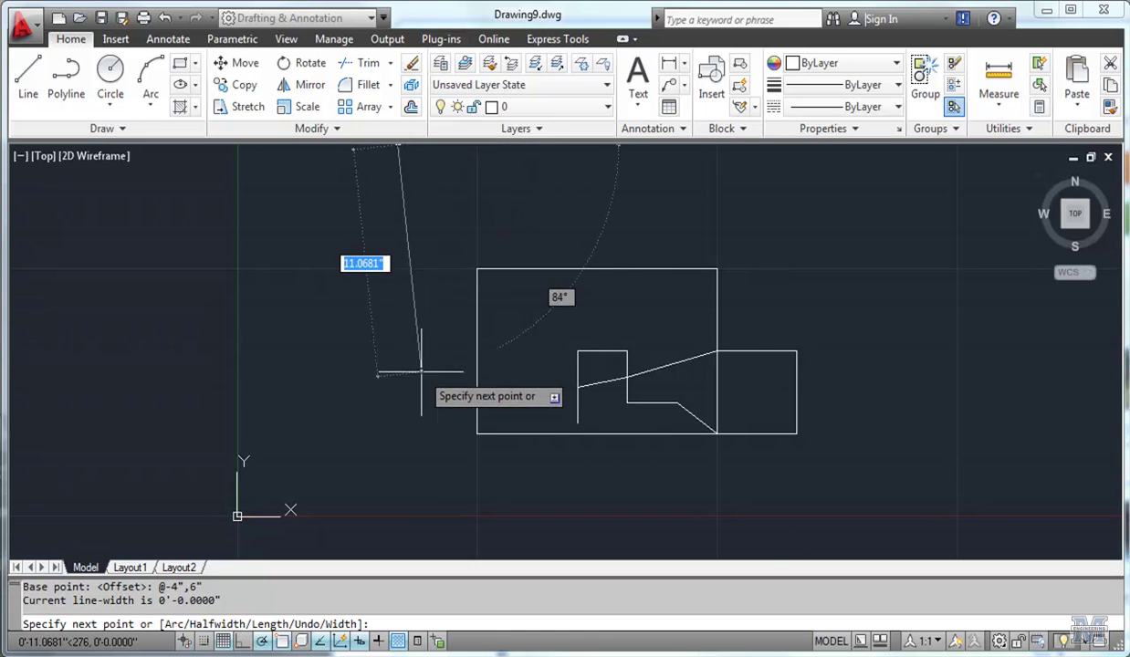
Draw a single horizontal segment to the right and finish the polyline.
middle_click_drag(402, 283, 409, 368)
scroll(409, 368, "up", 2)
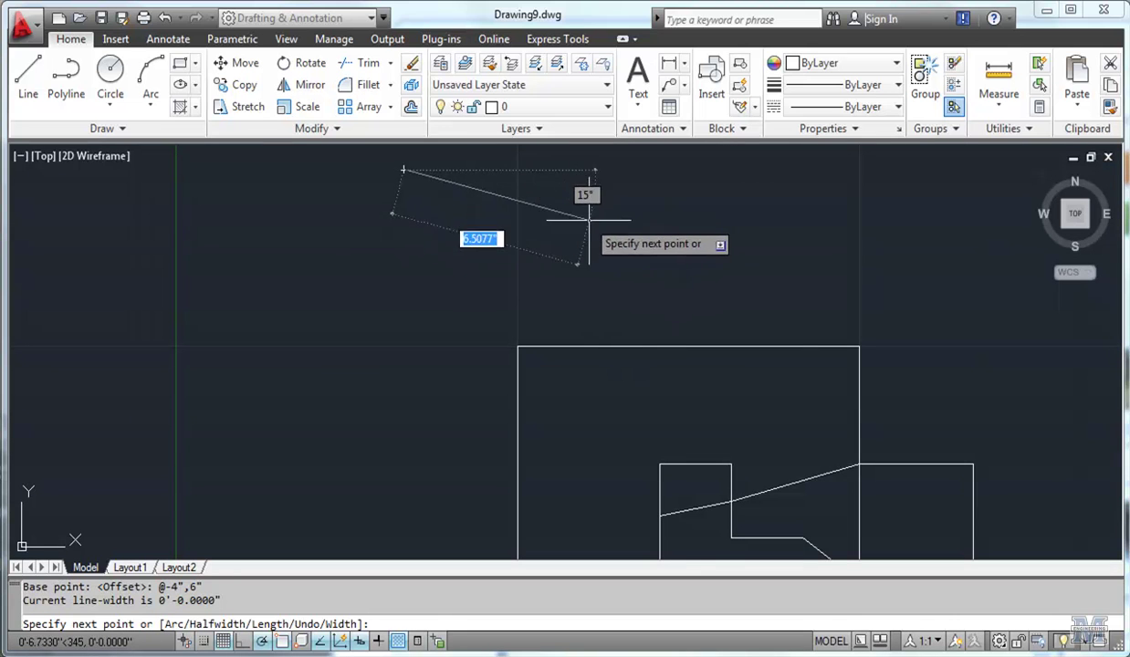
left_click(737, 169)
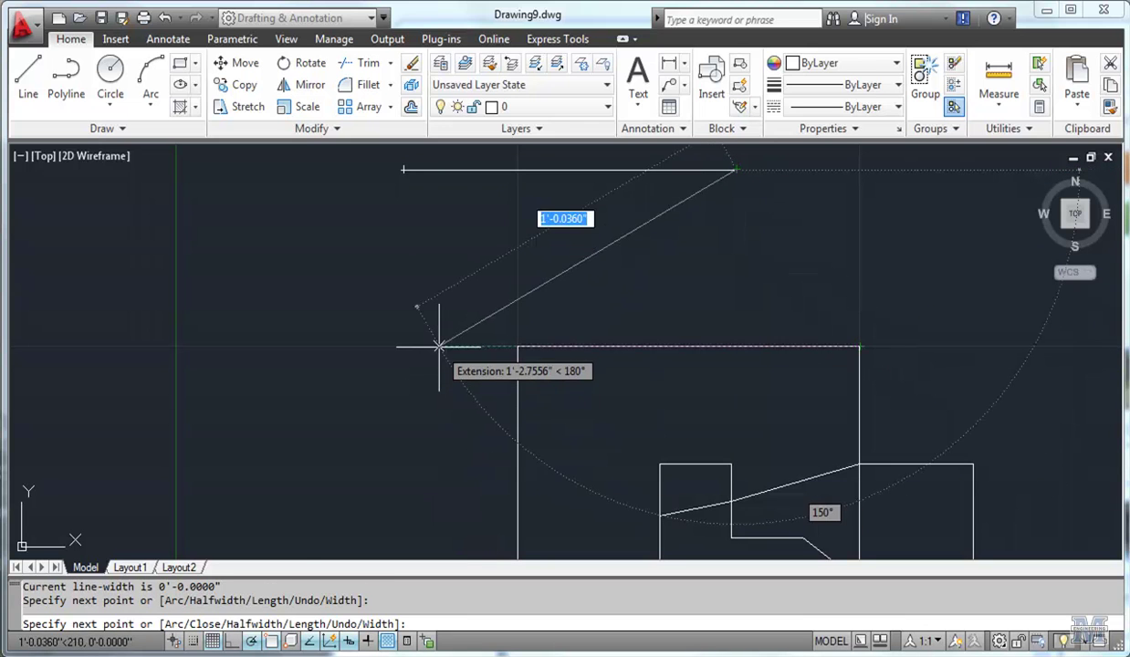
key("Return")
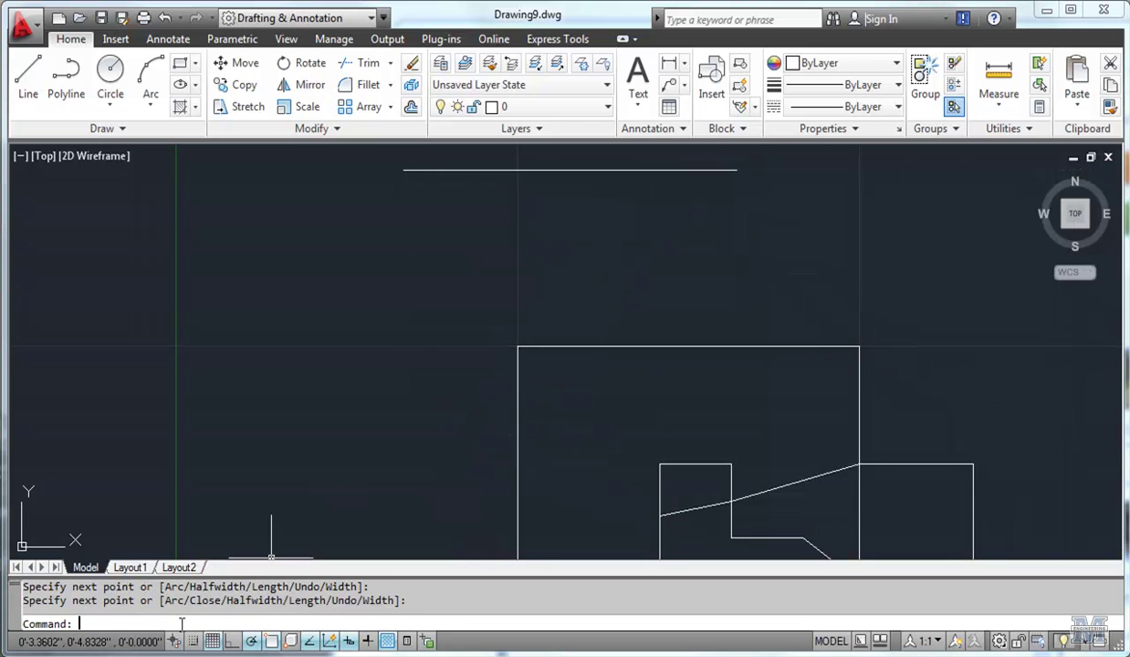
Run ZOOM All, then ZOOM Extents to fit all drawn objects in view.
type("zoom")
key("Return")
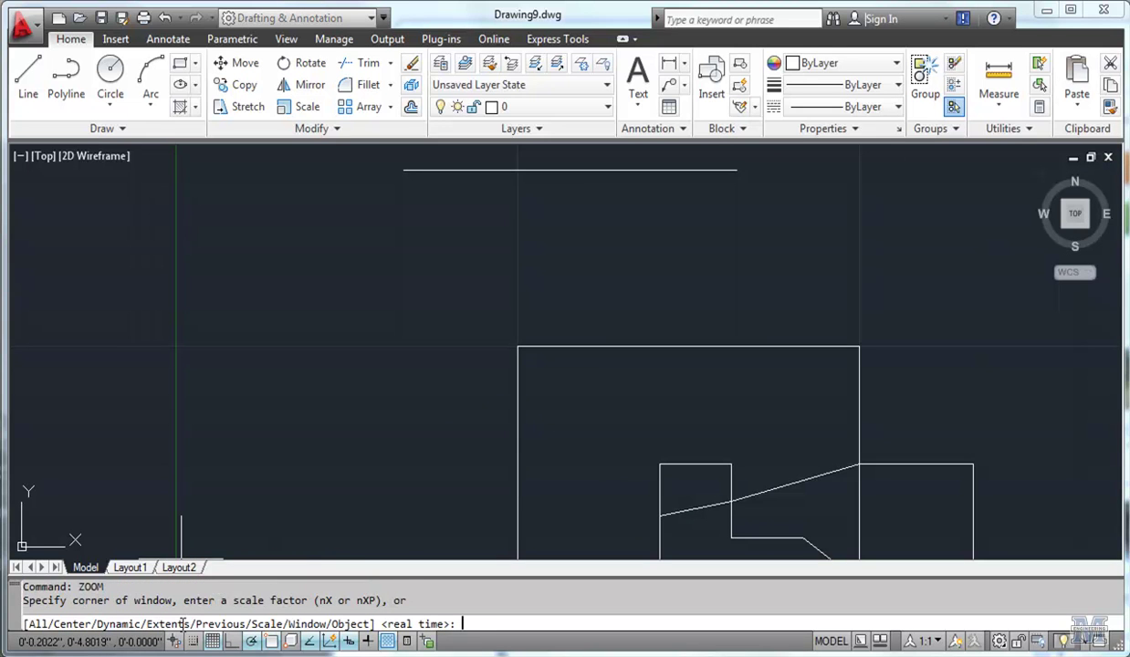
type("a")
key("Return")
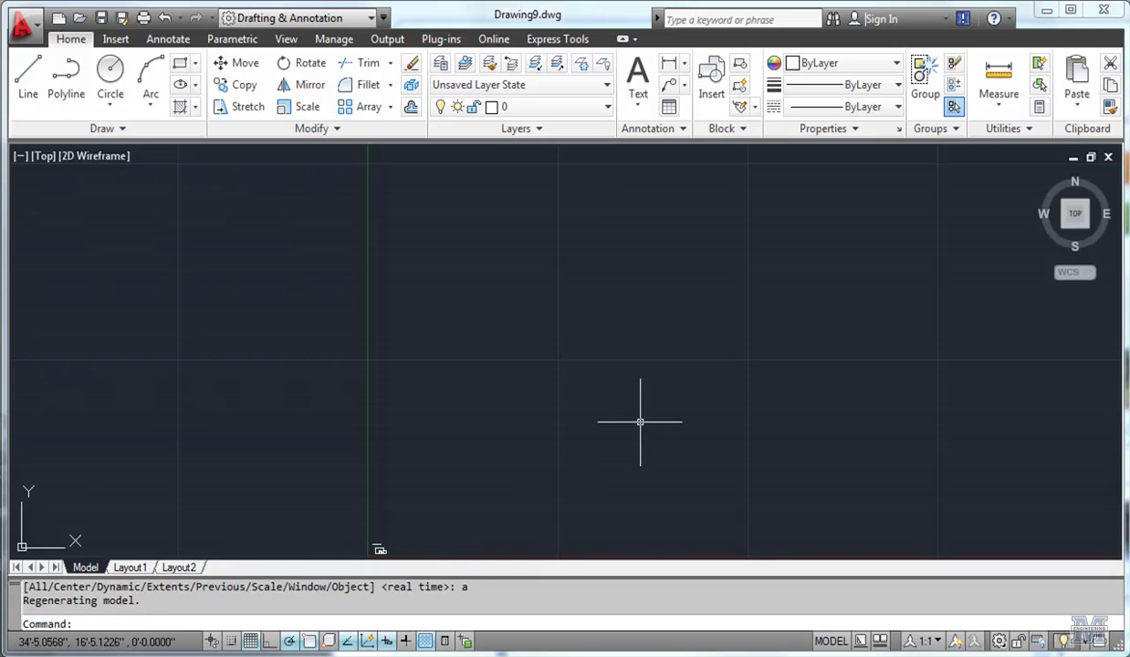
type("zoom")
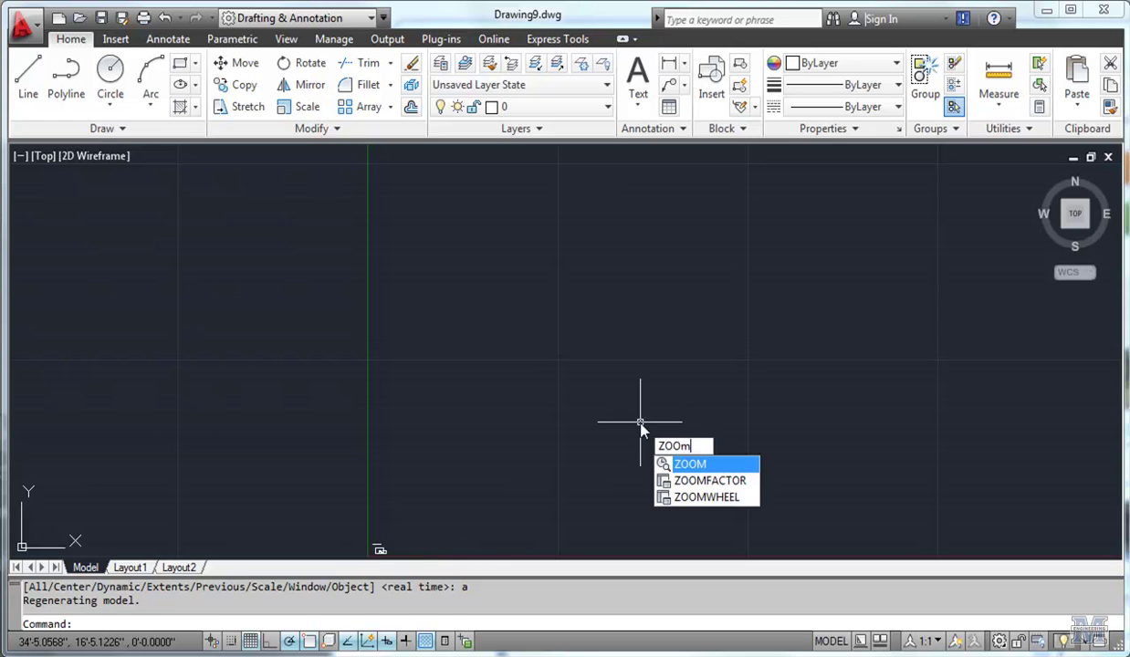
key("Return")
type("e")
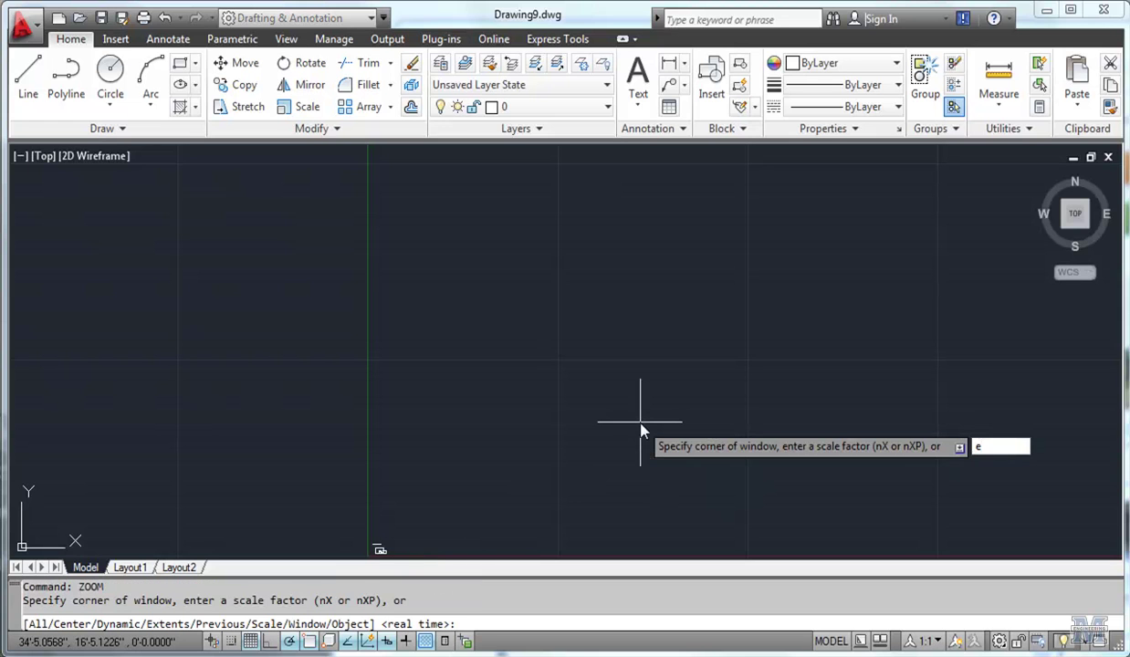
key("Return")
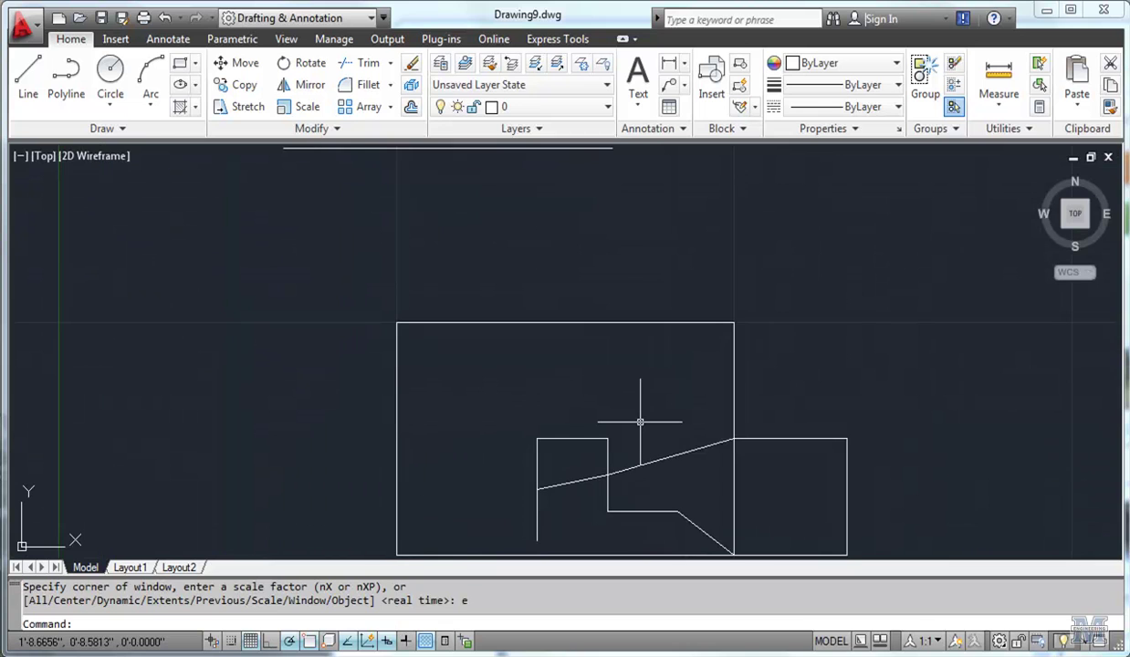